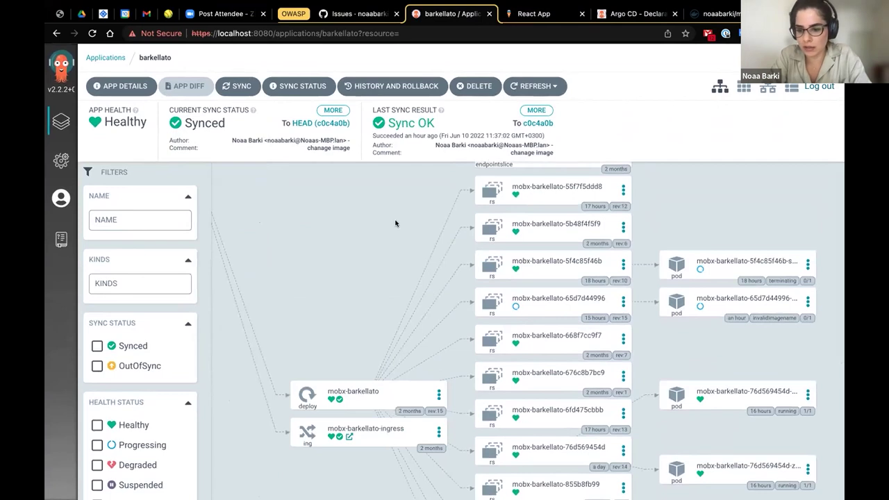
# - Return to the applications list and examine the two Quick Start install commands in the Argo CD documentation
pyautogui.click(61, 122)
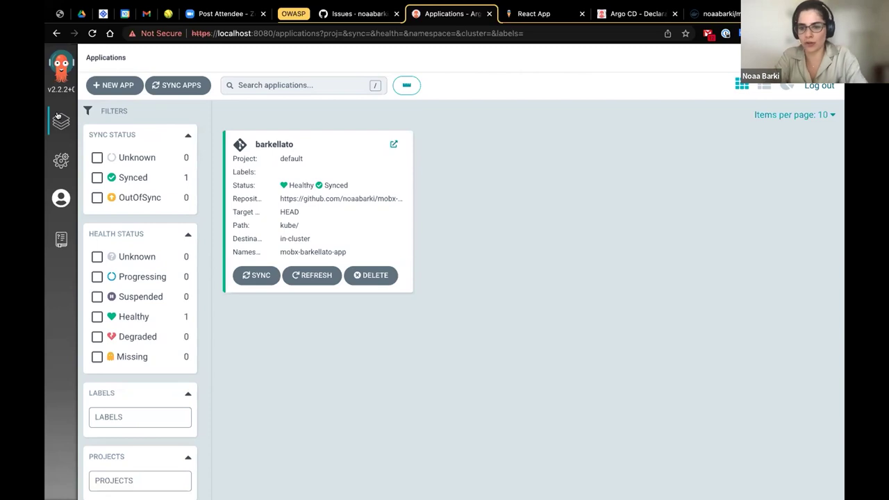
pyautogui.hotkey('ctrl', 'Tab')
pyautogui.hotkey('ctrl', 'Tab')
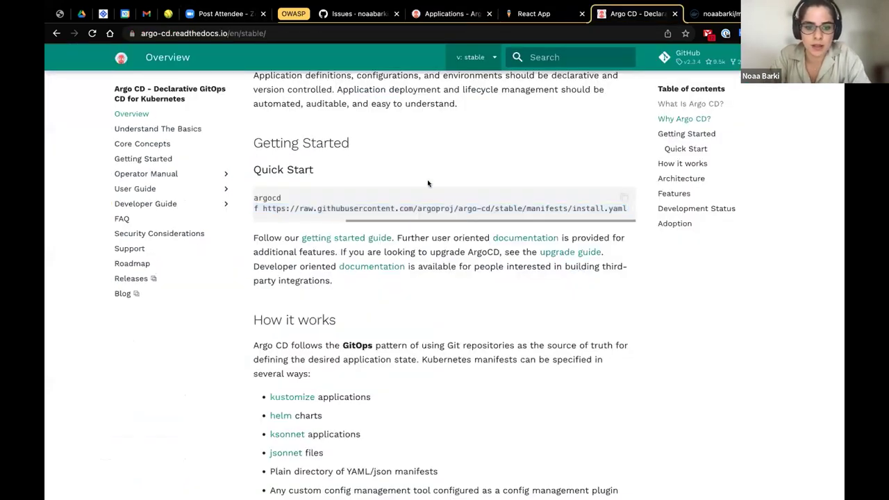
pyautogui.doubleClick(435, 209)
pyautogui.click(381, 200)
pyautogui.hscroll(-4, 381, 200)
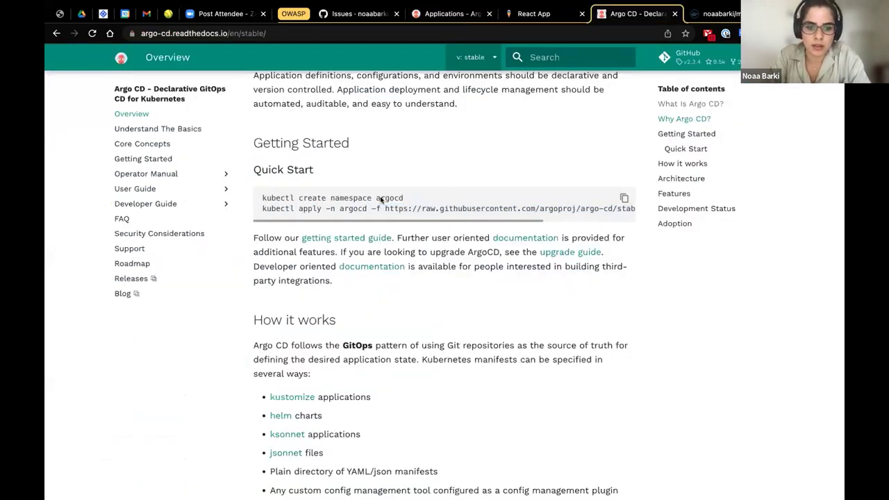
pyautogui.moveTo(264, 197); pyautogui.dragTo(414, 200)
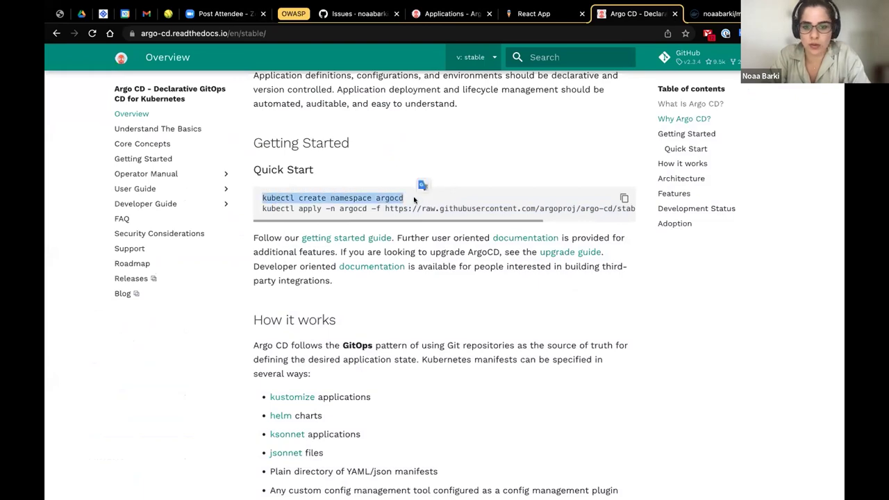
pyautogui.doubleClick(386, 198)
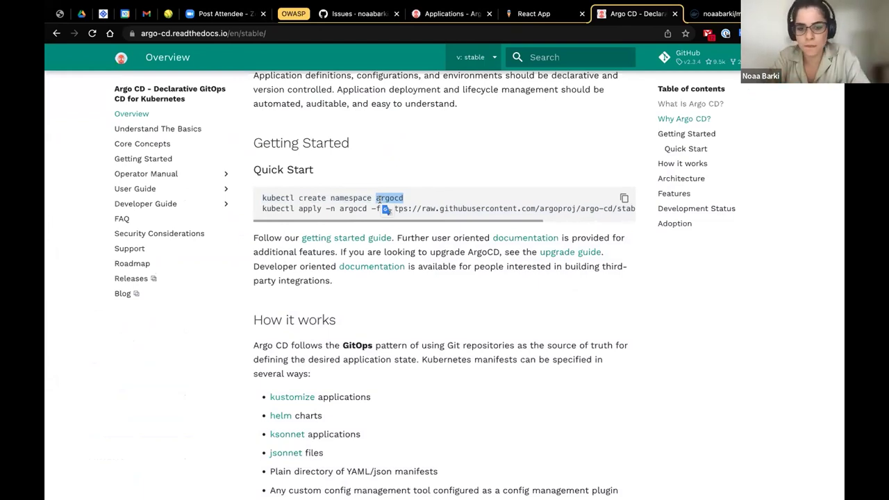
pyautogui.click(361, 202)
pyautogui.moveTo(260, 207); pyautogui.dragTo(585, 205)
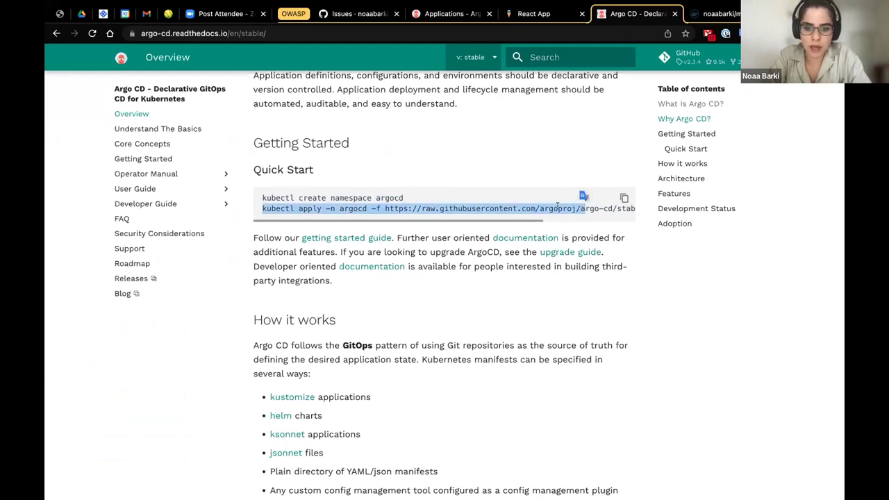
pyautogui.tripleClick(531, 207)
pyautogui.click(379, 209)
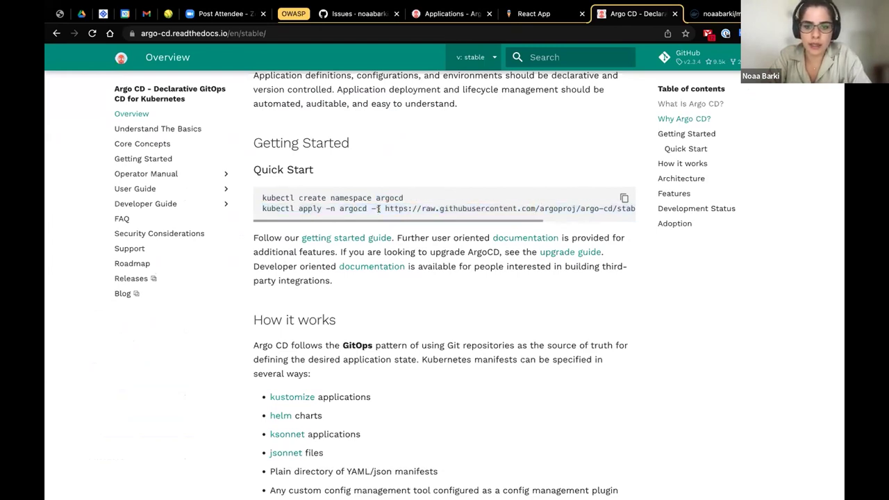
# - Open the install.yaml manifest URL from the Quick Start apply command in a new browser tab and skim its contents
pyautogui.moveTo(386, 208); pyautogui.dragTo(633, 206)
pyautogui.press('super+c')
pyautogui.press('super+t')
pyautogui.press('super+v')
pyautogui.press('Return')
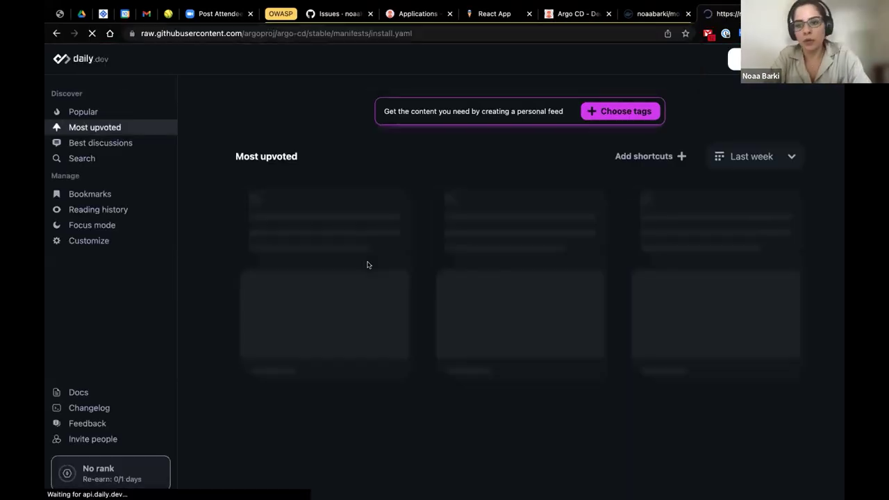
pyautogui.scroll(-15, 412, 225)
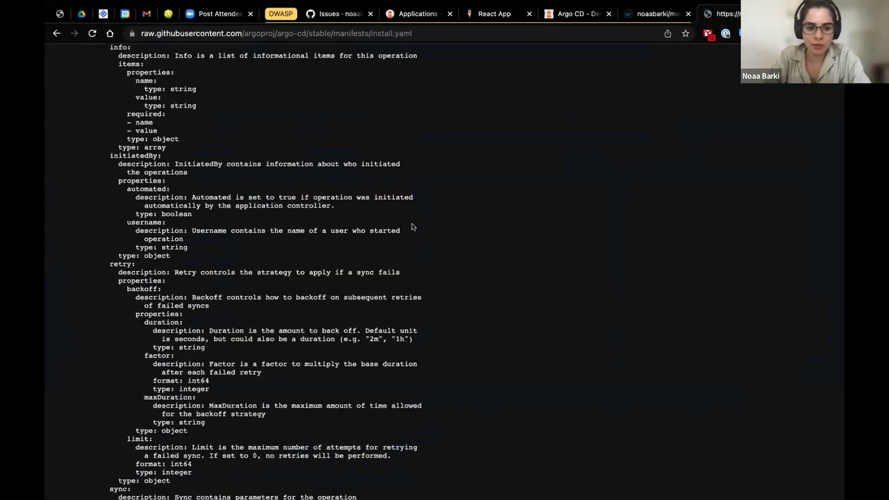
pyautogui.scroll(15, 411, 225)
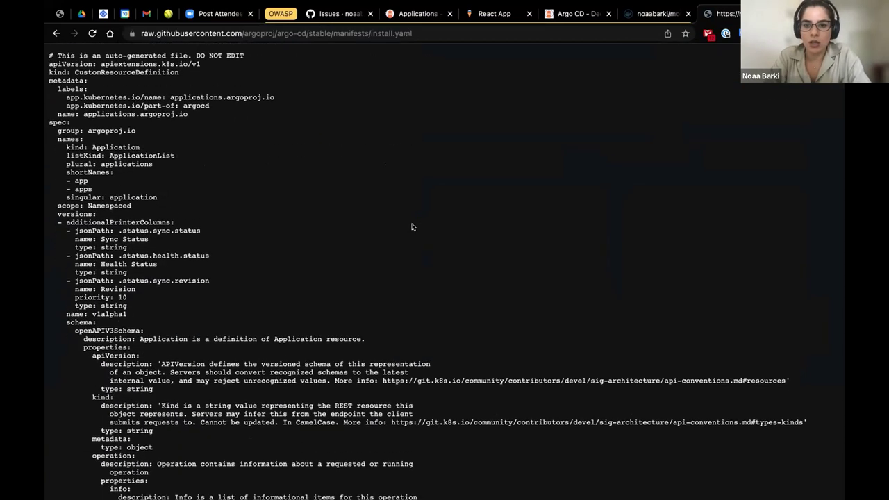
# - Skim the rest of the Argo CD overview documentation and view the deployed React shopping cart app
pyautogui.click(573, 14)
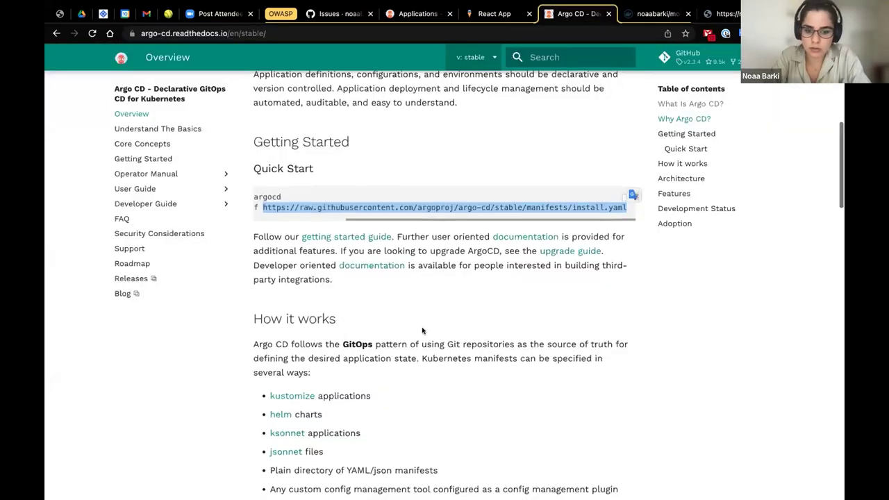
pyautogui.scroll(-5, 422, 331)
pyautogui.scroll(-10, 422, 331)
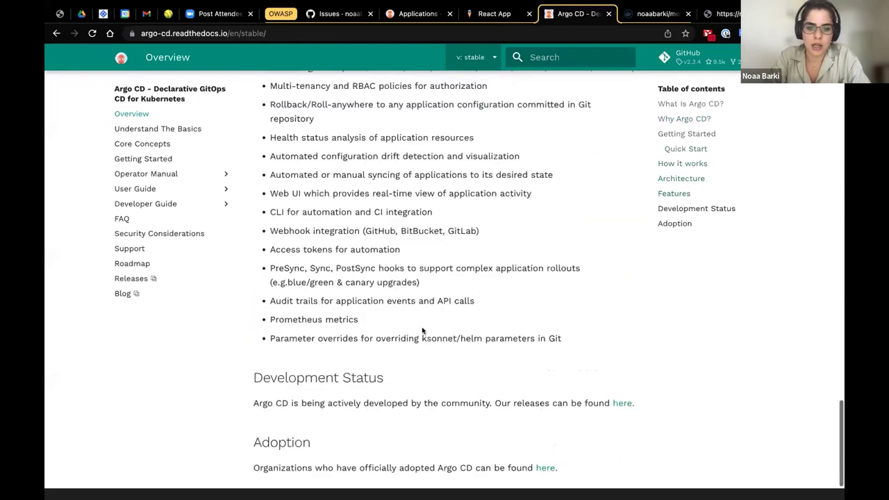
pyautogui.click(501, 15)
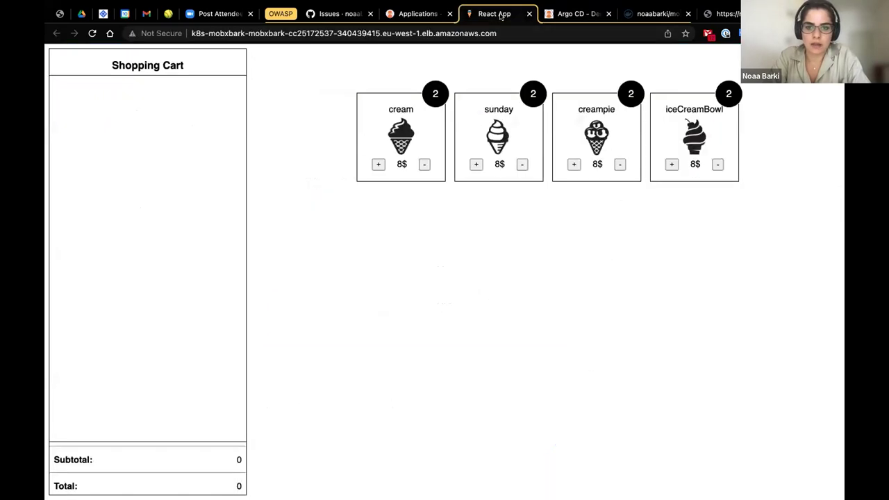
# - Start a new Argo CD application named test-demo in the default project
pyautogui.click(410, 14)
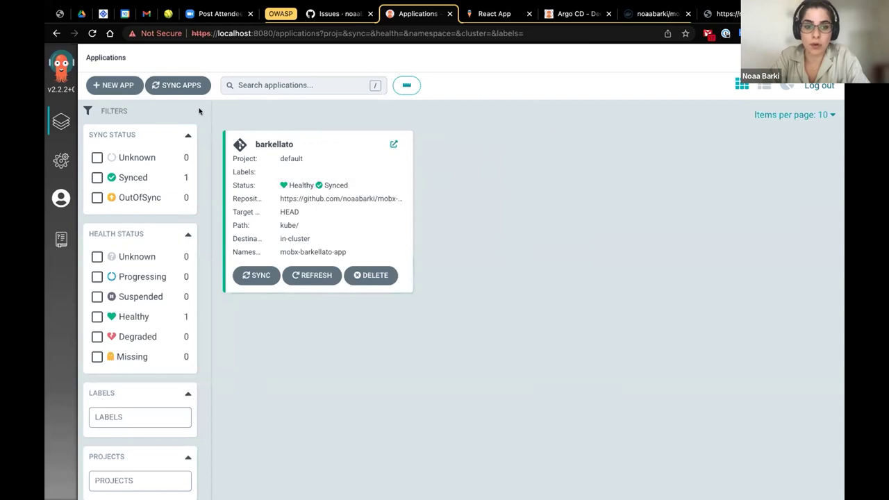
pyautogui.click(124, 89)
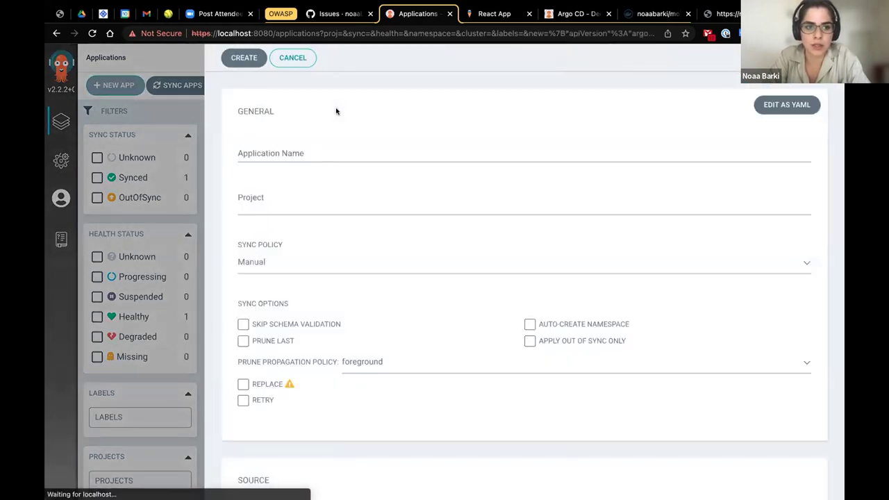
pyautogui.click(270, 148)
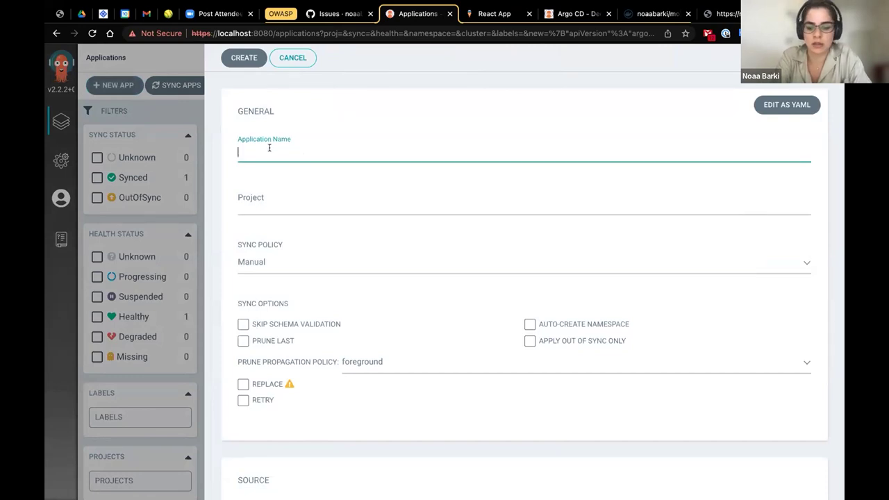
pyautogui.write('test-demo')
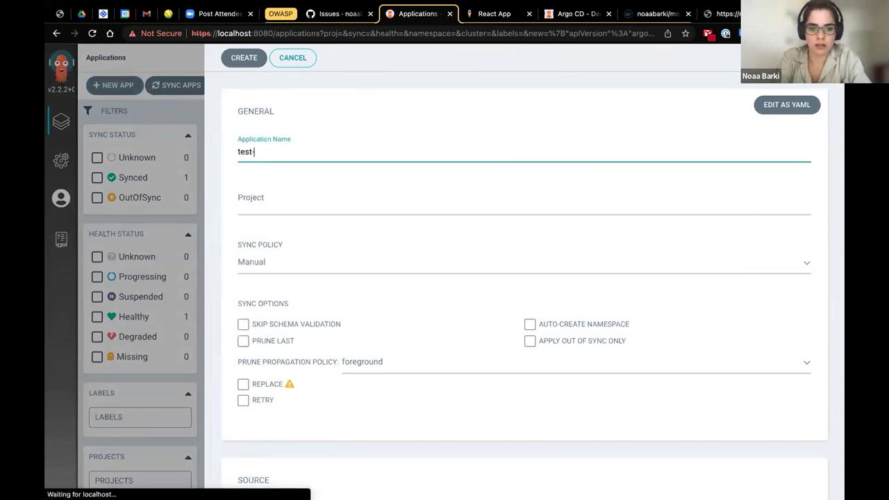
pyautogui.click(331, 199)
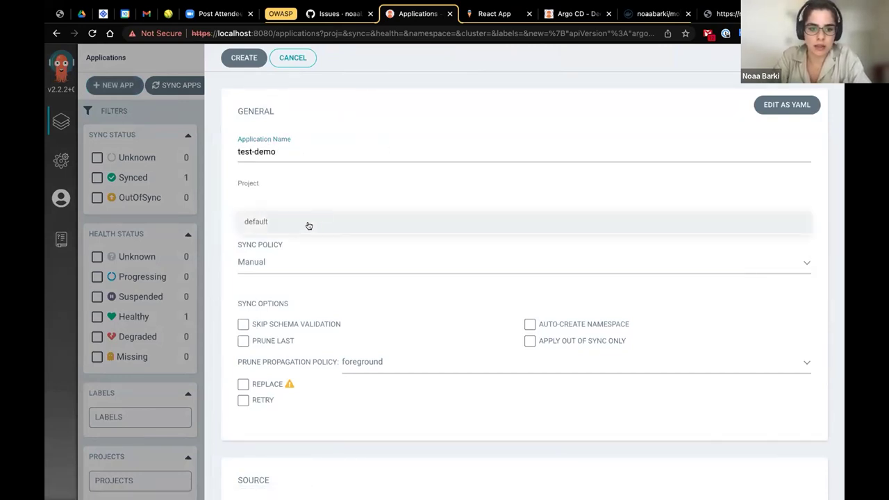
pyautogui.click(307, 224)
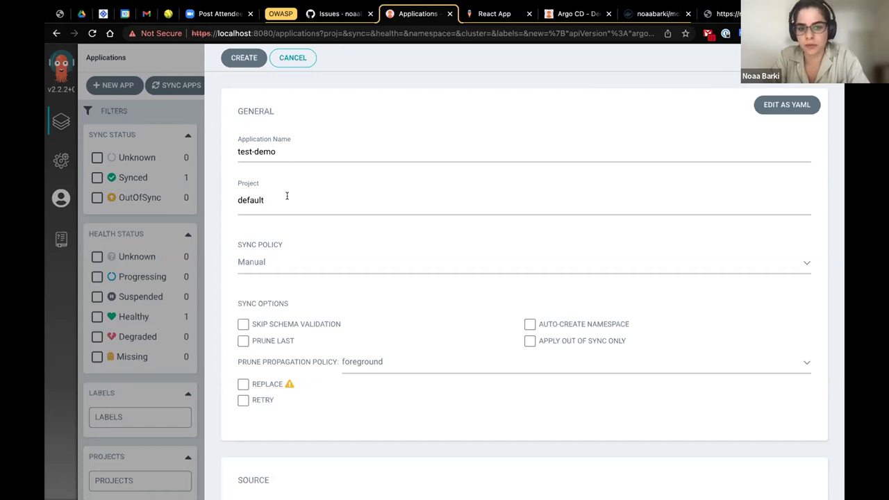
# - Set the new application's sync policy to Automatic
pyautogui.click(254, 264)
pyautogui.scroll(-1, 290, 262)
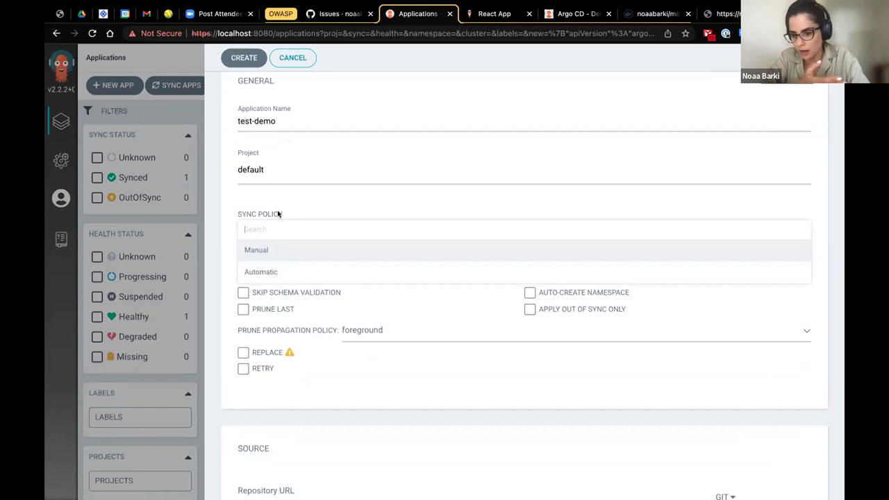
pyautogui.click(255, 271)
# - Set the application source to the existing mobx-barkelato Git repository at revision HEAD with the path /kube
pyautogui.scroll(-4, 381, 241)
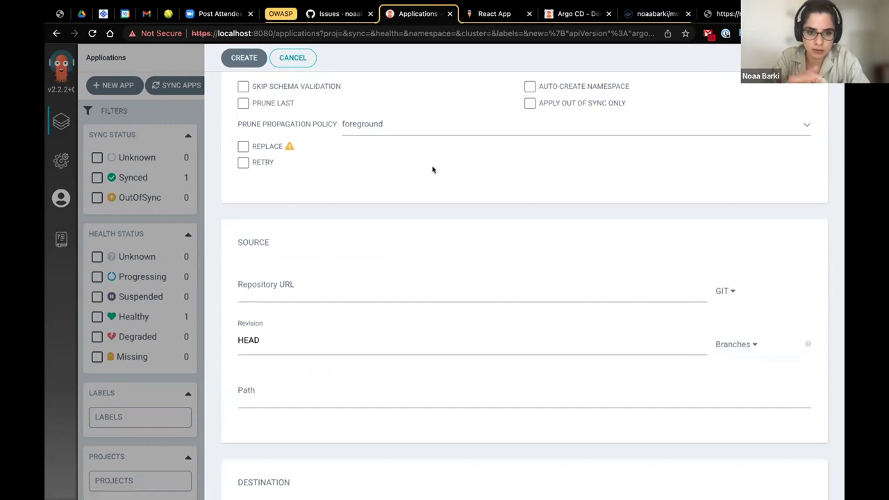
pyautogui.scroll(-1, 370, 274)
pyautogui.click(317, 226)
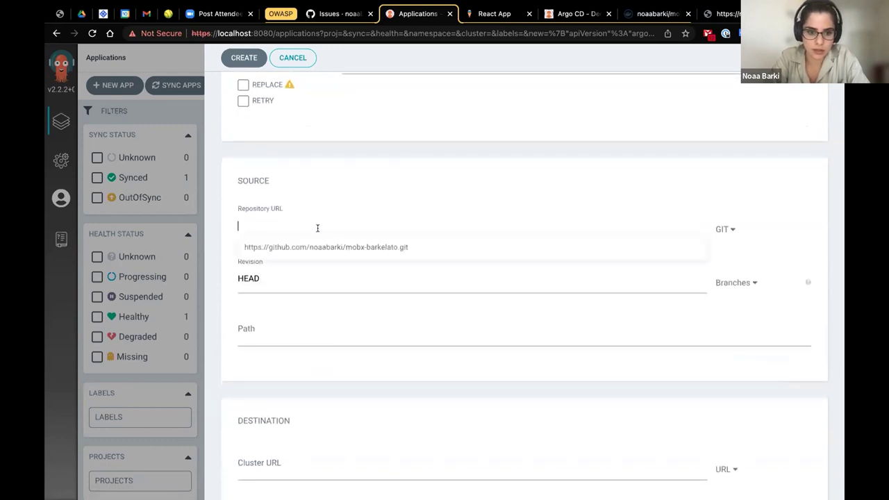
pyautogui.click(312, 248)
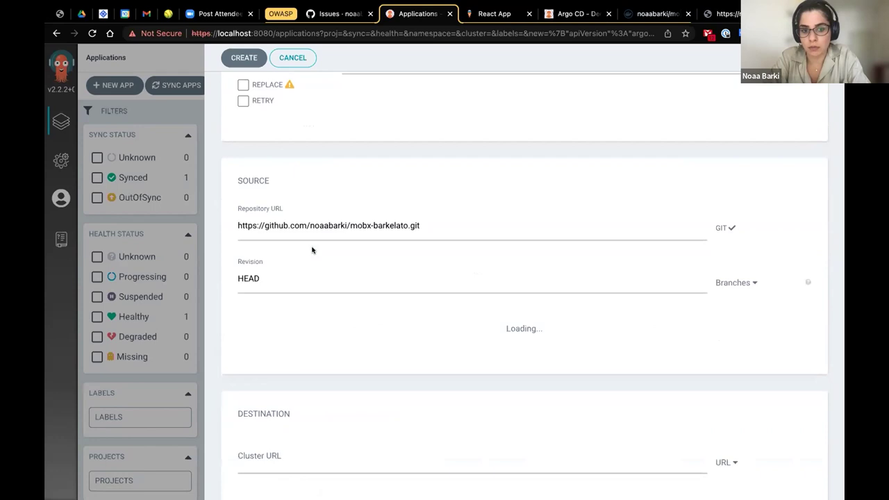
pyautogui.click(288, 271)
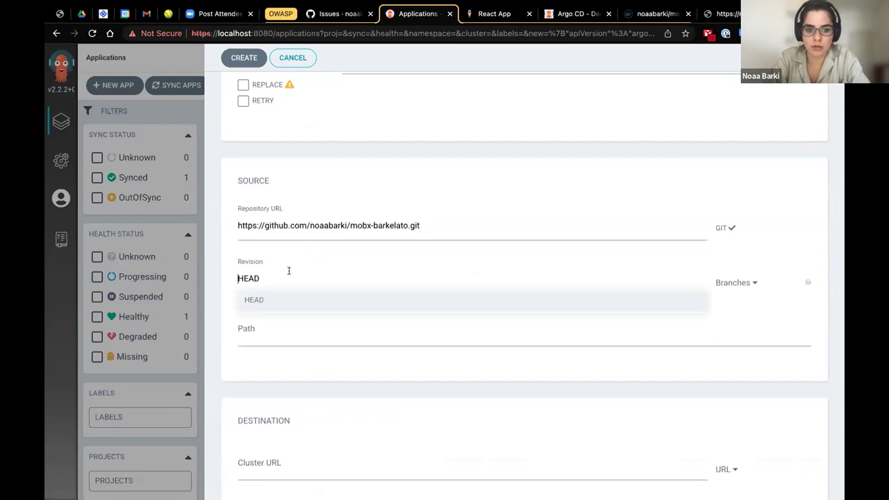
pyautogui.click(401, 333)
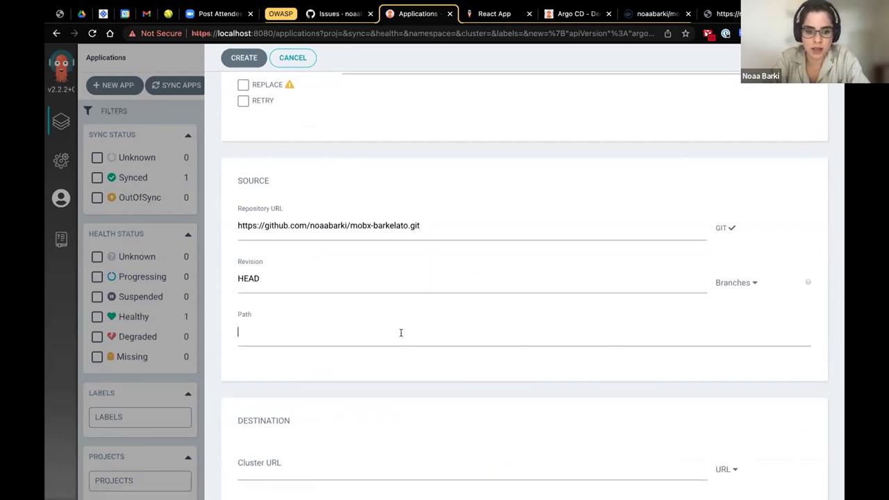
pyautogui.write('/kube')
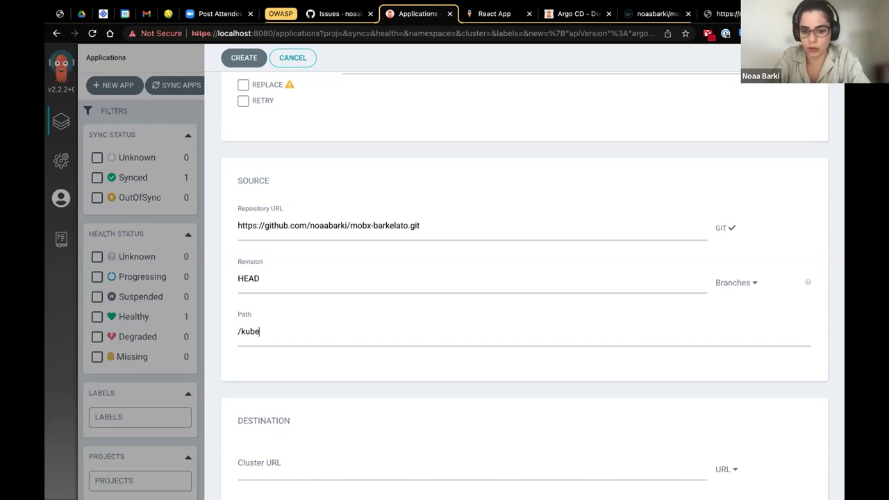
pyautogui.scroll(-3, 362, 344)
pyautogui.click(359, 258)
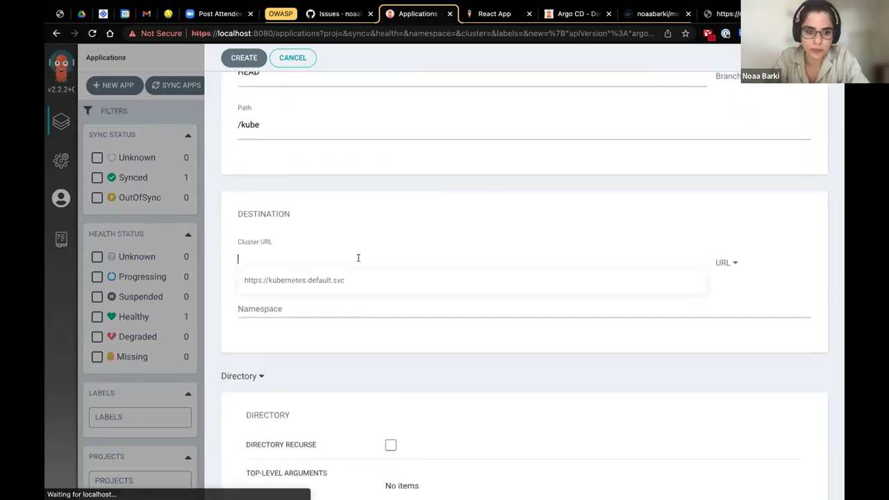
pyautogui.click(354, 278)
pyautogui.click(327, 311)
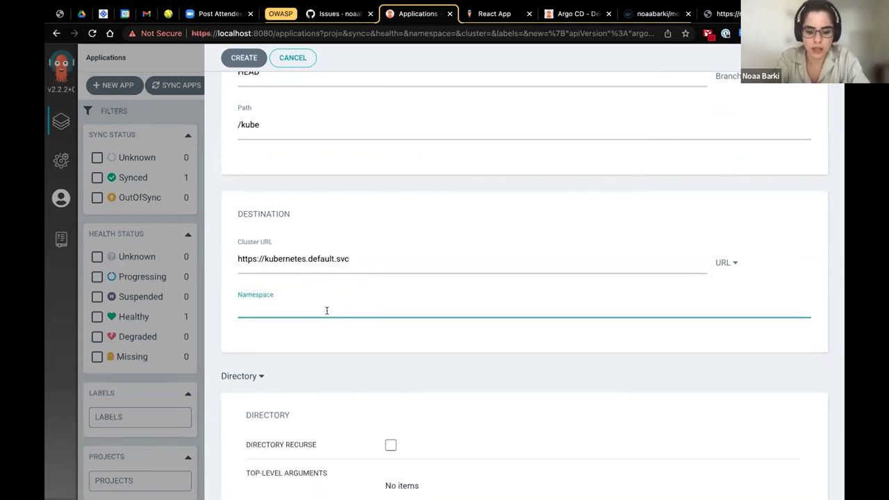
pyautogui.write('armox')
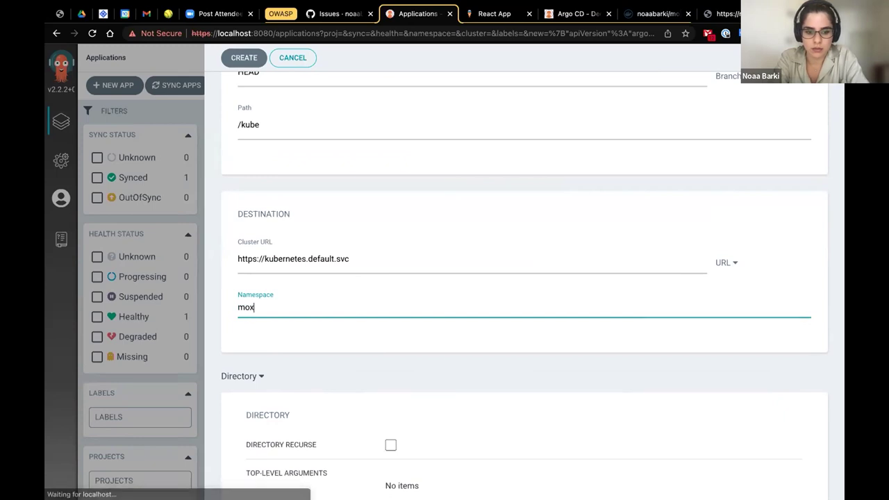
pyautogui.write('-bar')
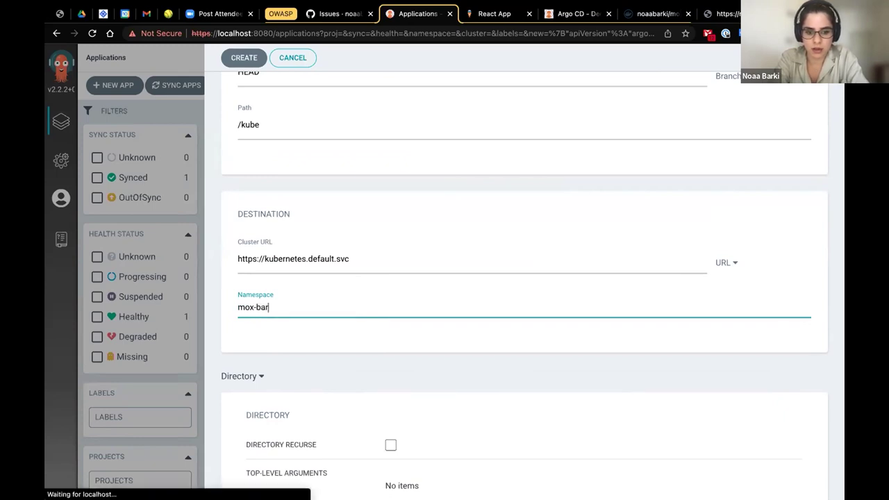
pyautogui.write('kellto')
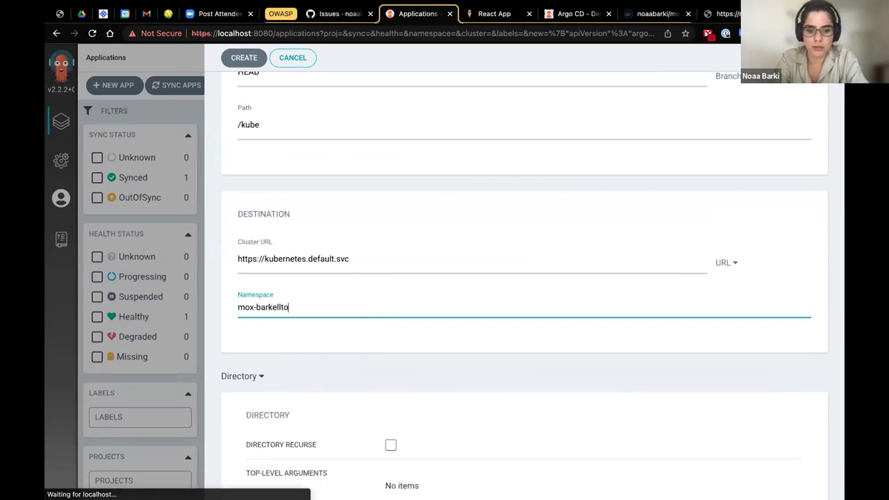
pyautogui.press('BackSpace')
pyautogui.press('BackSpace')
pyautogui.write('a')
pyautogui.write('to-app')
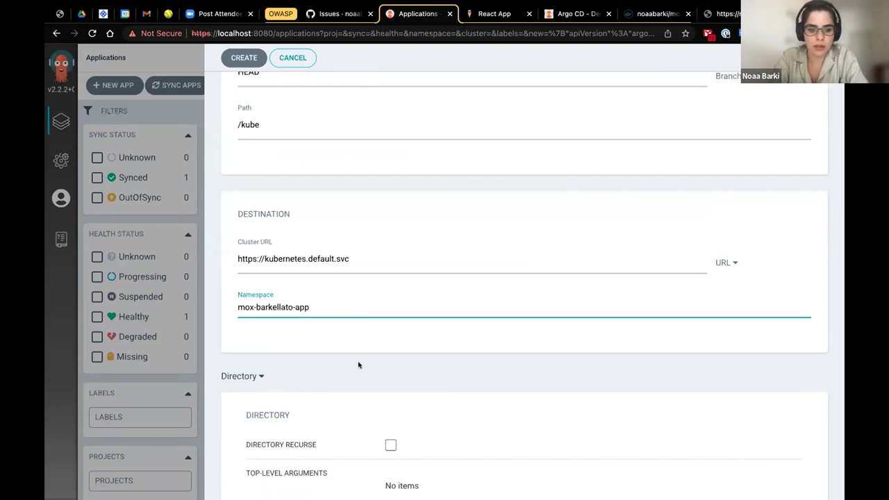
# - Try to create the test-demo application and read the returned notification
pyautogui.scroll(-2, 359, 363)
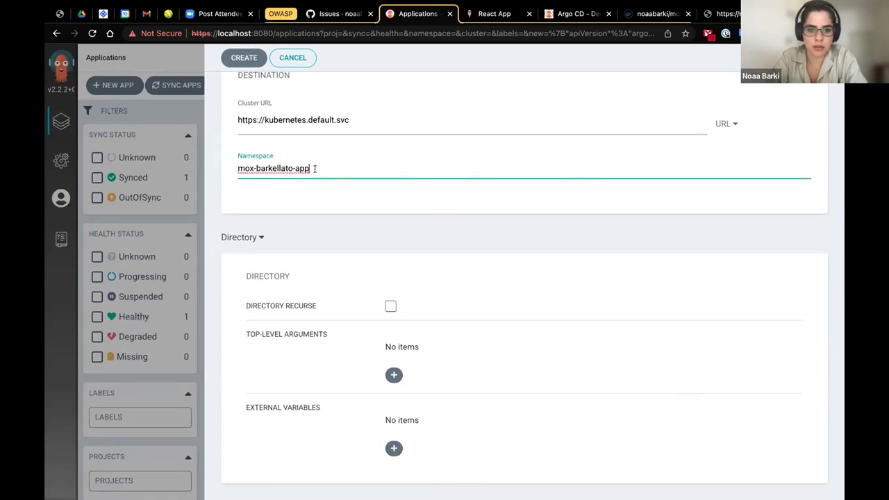
pyautogui.click(243, 59)
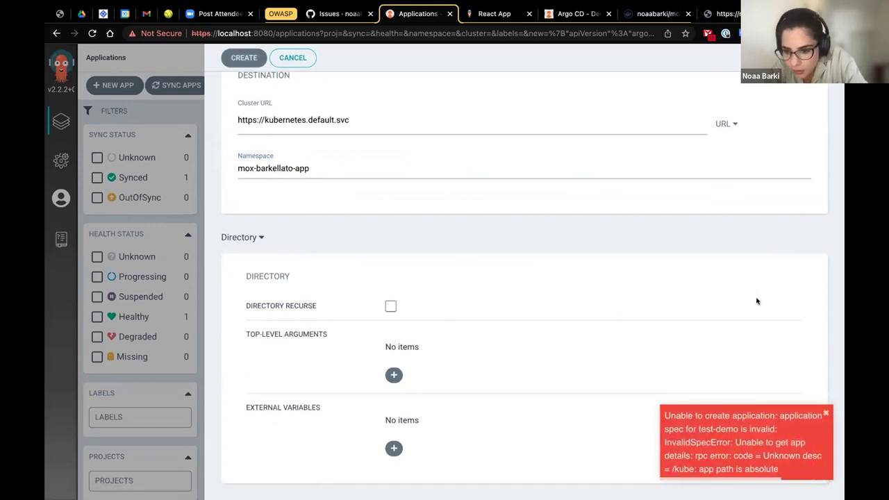
pyautogui.tripleClick(744, 447)
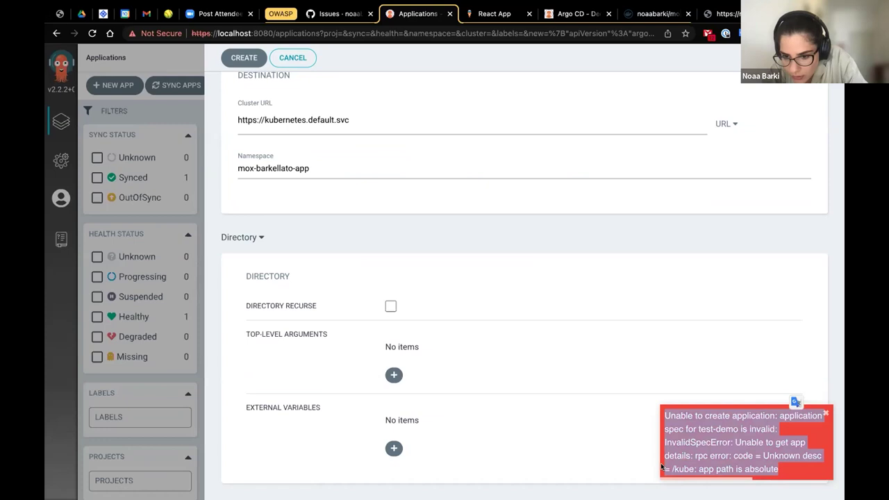
# - Change the application source path to kube and create the test-demo application
pyautogui.click(550, 374)
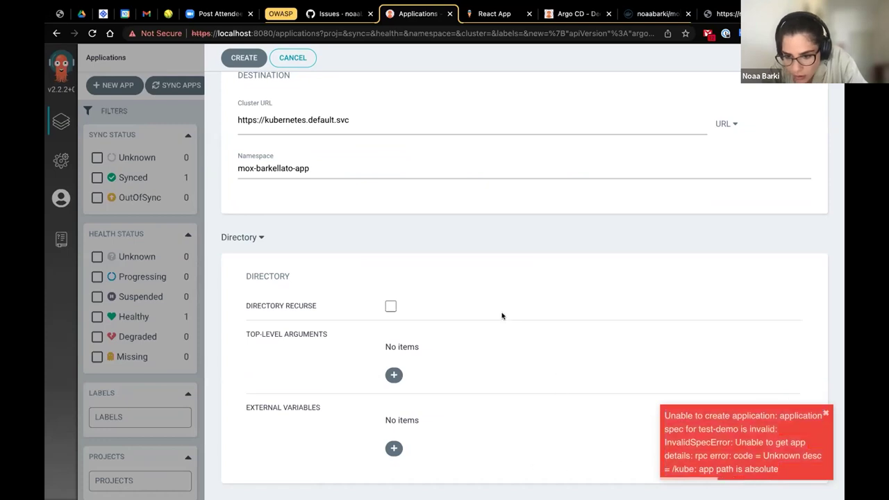
pyautogui.scroll(5, 412, 251)
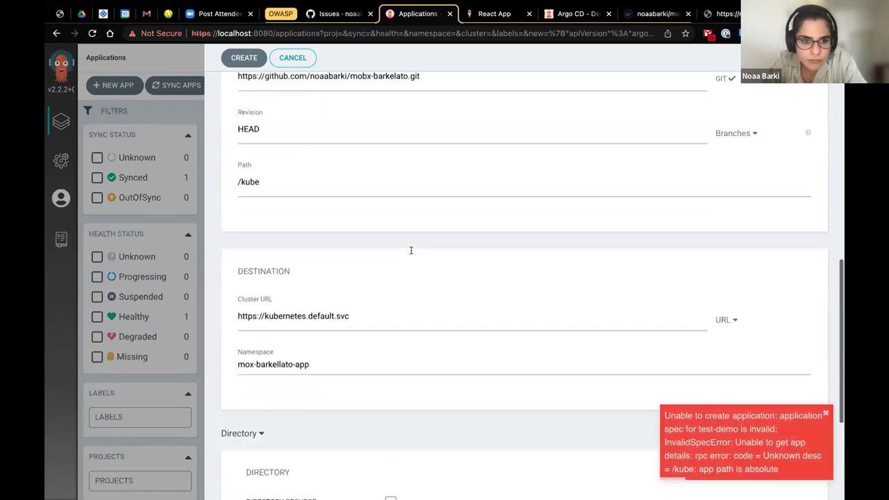
pyautogui.press('Home')
pyautogui.press('Delete')
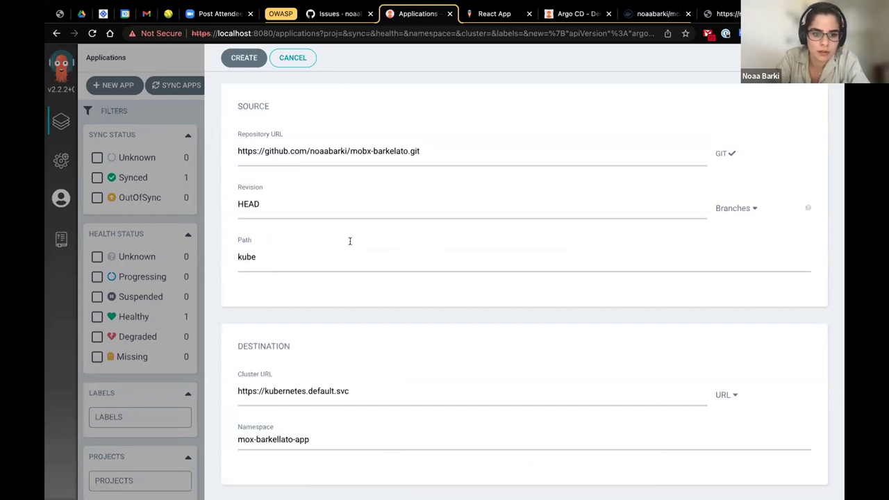
pyautogui.click(244, 56)
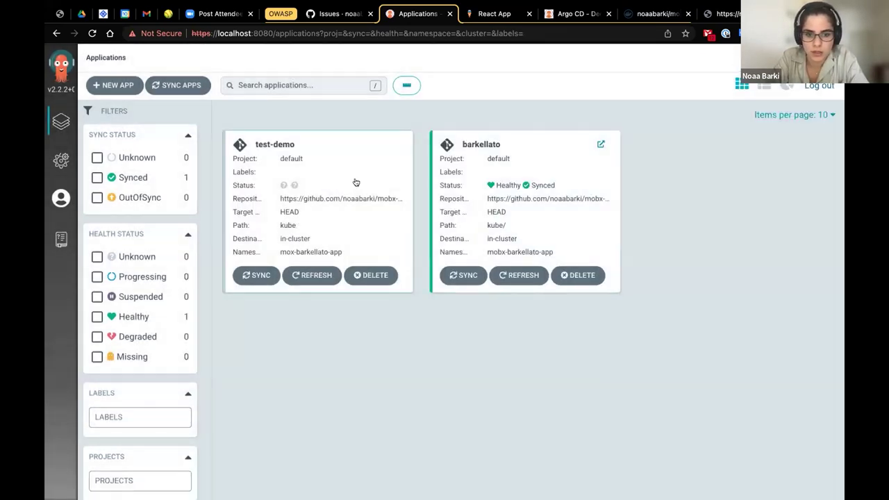
# - Open the test-demo application and look through its resource tree
pyautogui.click(338, 155)
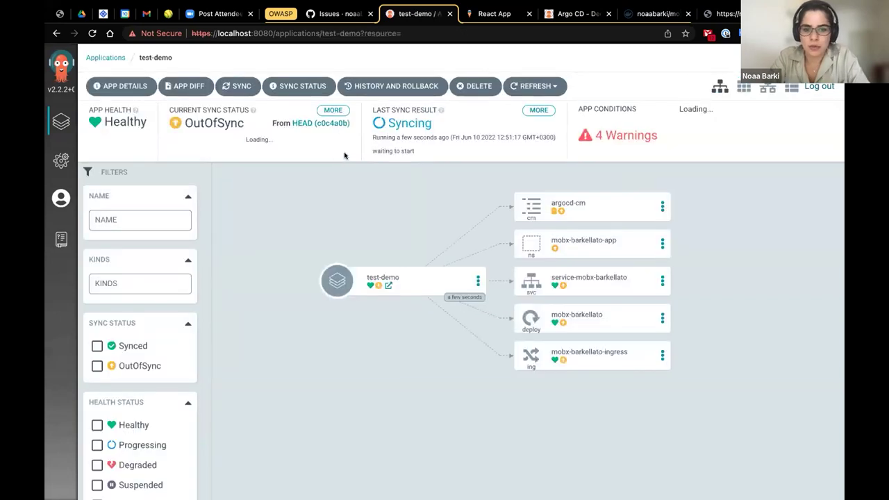
pyautogui.hscroll(5, 485, 331)
pyautogui.scroll(-2, 485, 331)
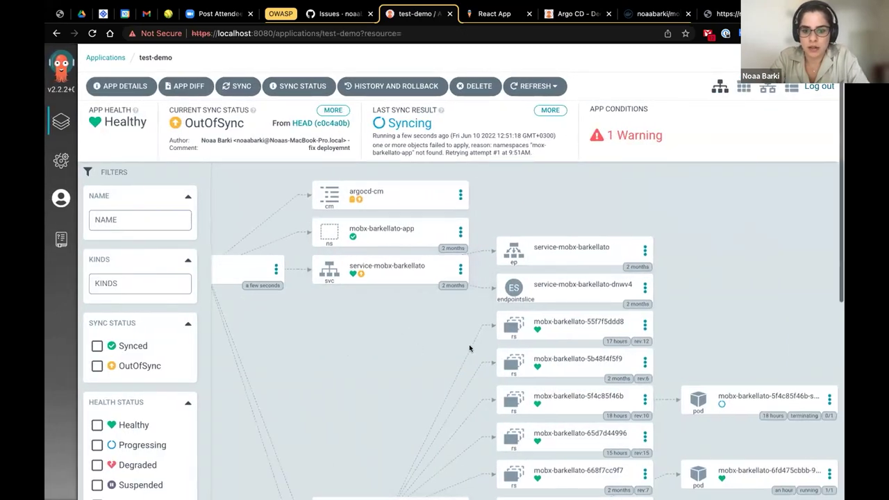
pyautogui.scroll(-5, 500, 361)
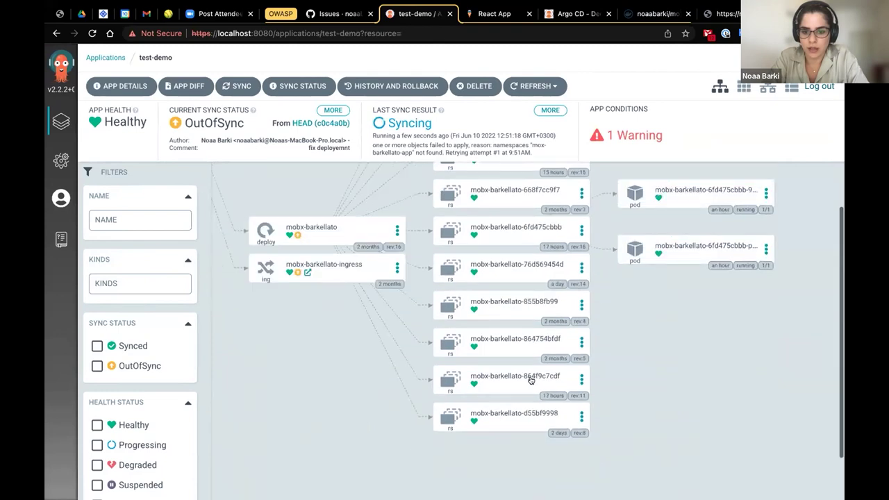
# - View the application conditions warning for test-demo and return to the resource tree
pyautogui.scroll(5, 530, 380)
pyautogui.click(629, 136)
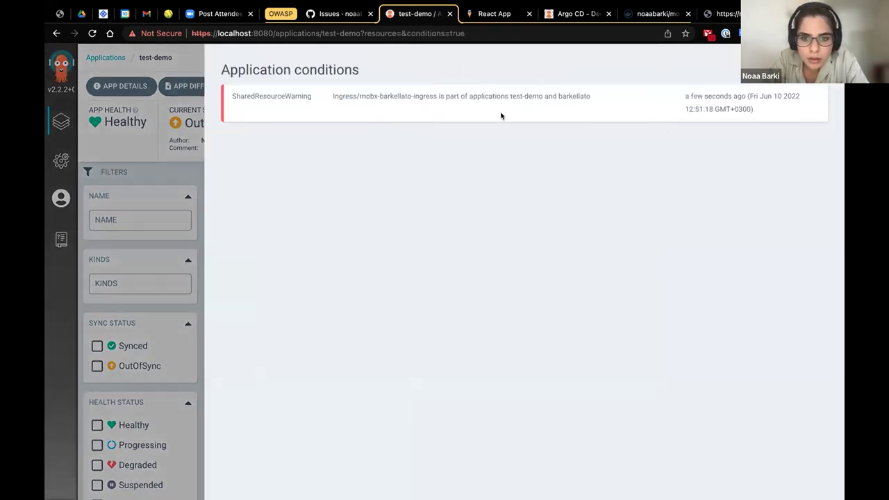
pyautogui.tripleClick(465, 93)
pyautogui.click(549, 93)
pyautogui.press('Escape')
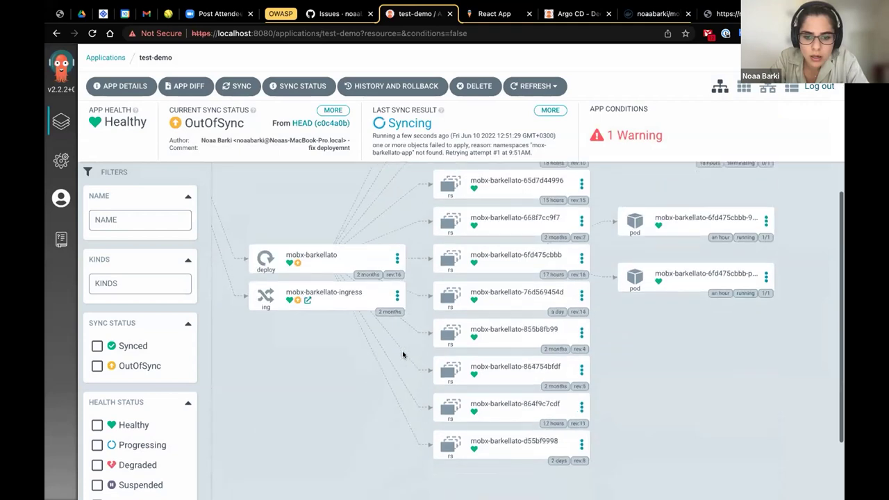
# - Examine test-demo's last sync result and the services, deployment, ingress and pods in its resource tree
pyautogui.scroll(5, 401, 333)
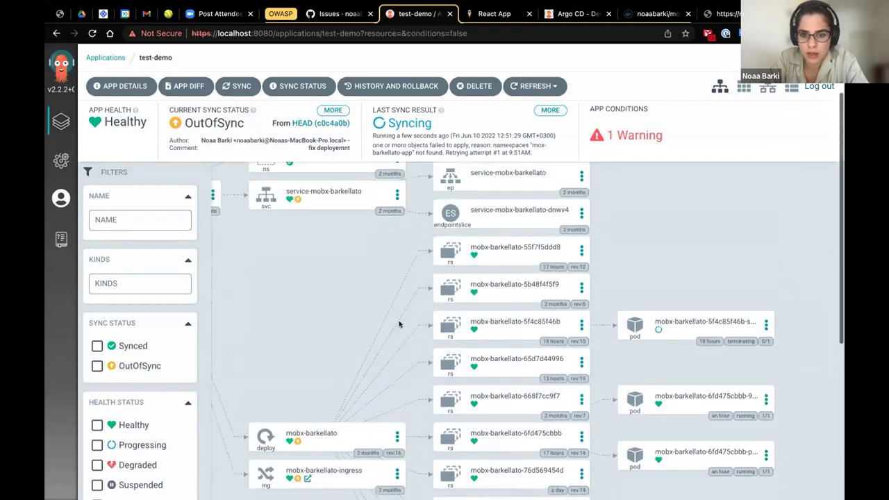
pyautogui.moveTo(431, 125); pyautogui.dragTo(368, 125)
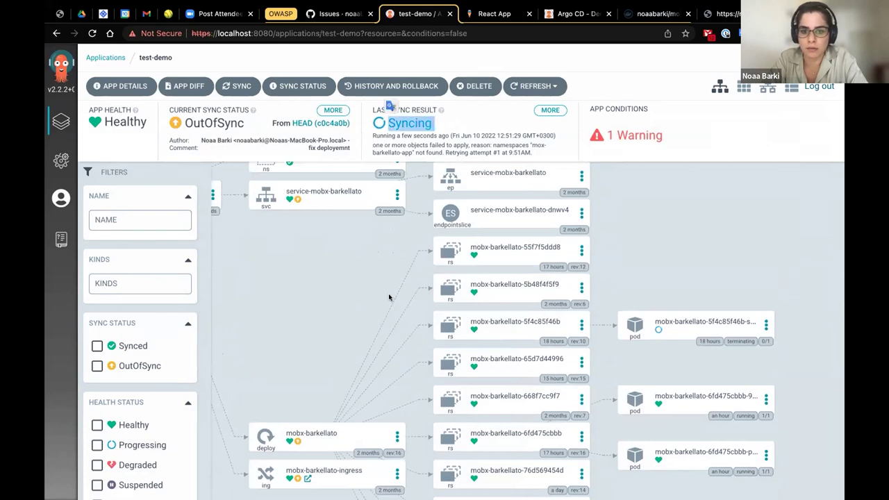
pyautogui.hscroll(1, 385, 316)
pyautogui.scroll(3, 386, 316)
pyautogui.hscroll(-3, 386, 316)
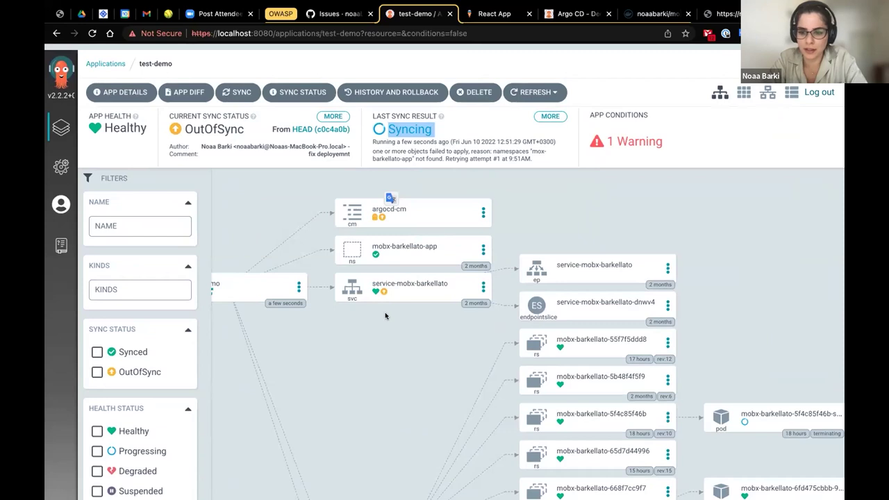
pyautogui.scroll(-1, 302, 239)
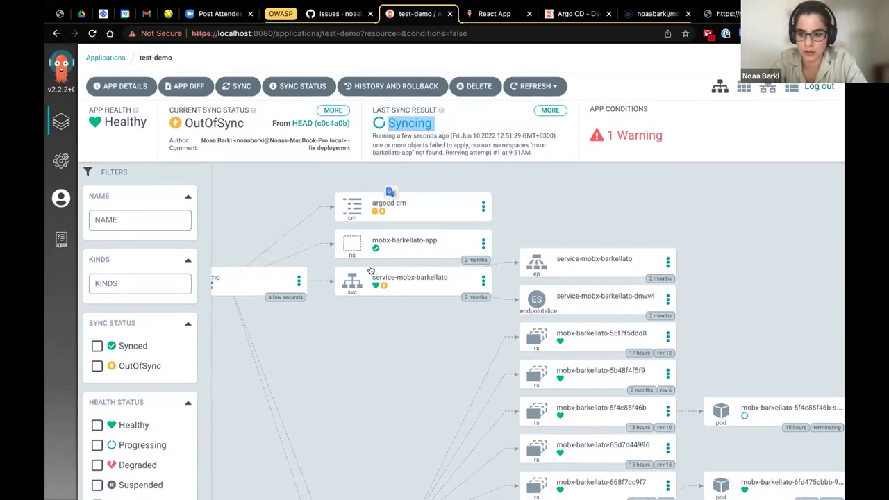
pyautogui.scroll(-5, 371, 271)
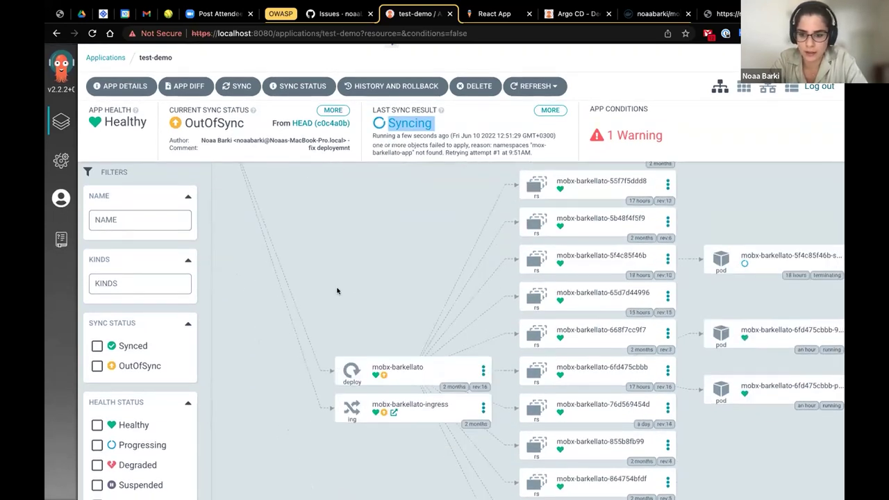
pyautogui.scroll(1, 337, 291)
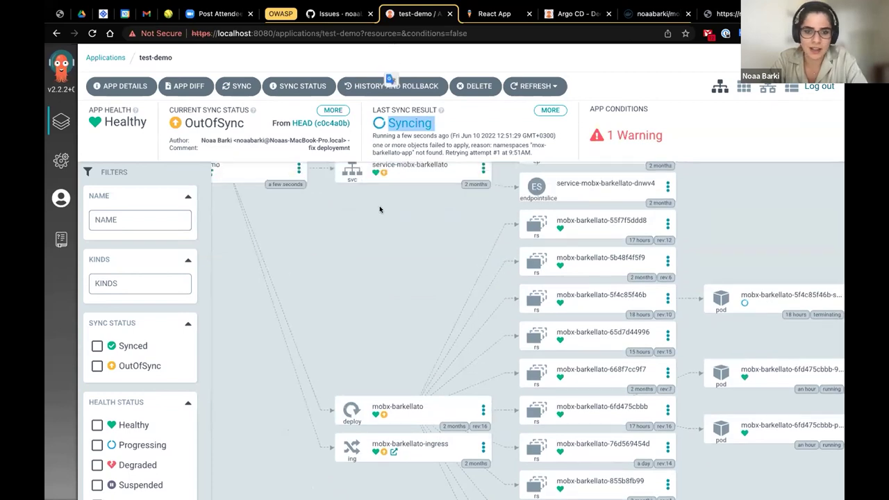
# - Switch to VS Code and remove the sha256 digest from the mobx-barkellato container image in kube/deployment.yaml
pyautogui.click(343, 18)
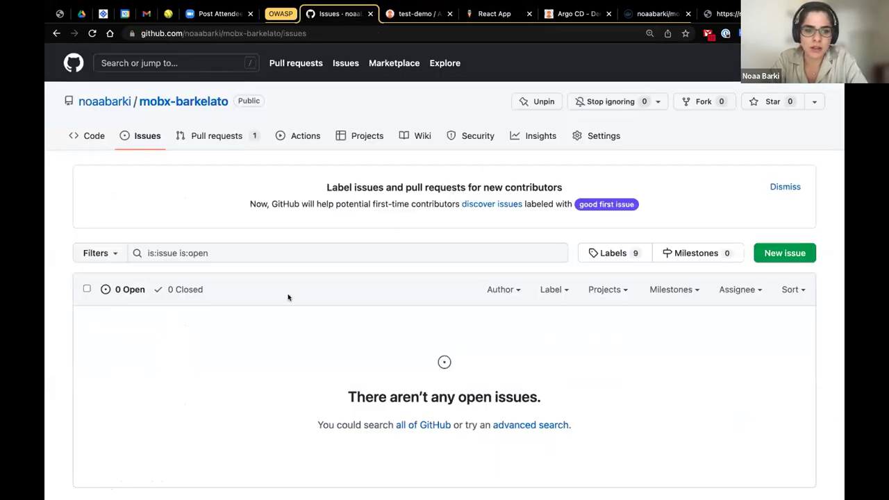
pyautogui.scroll(-2, 290, 299)
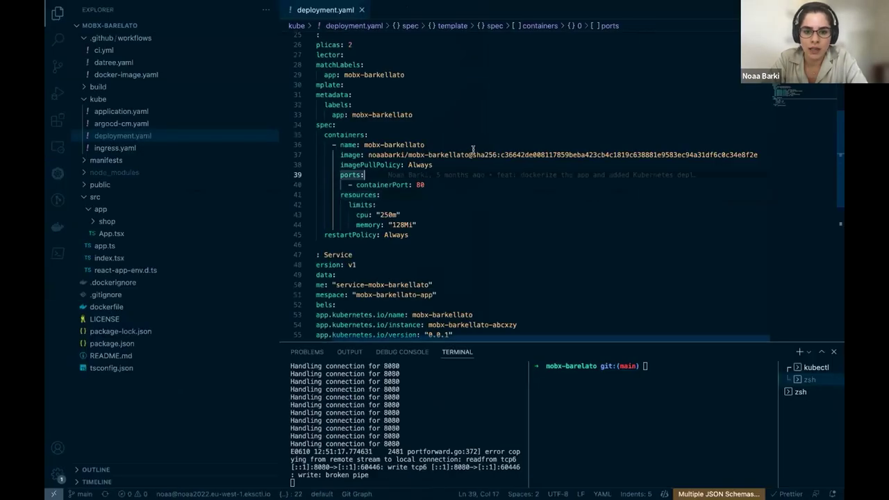
pyautogui.moveTo(758, 155); pyautogui.dragTo(470, 155)
pyautogui.click(468, 148)
pyautogui.moveTo(758, 155); pyautogui.dragTo(470, 155)
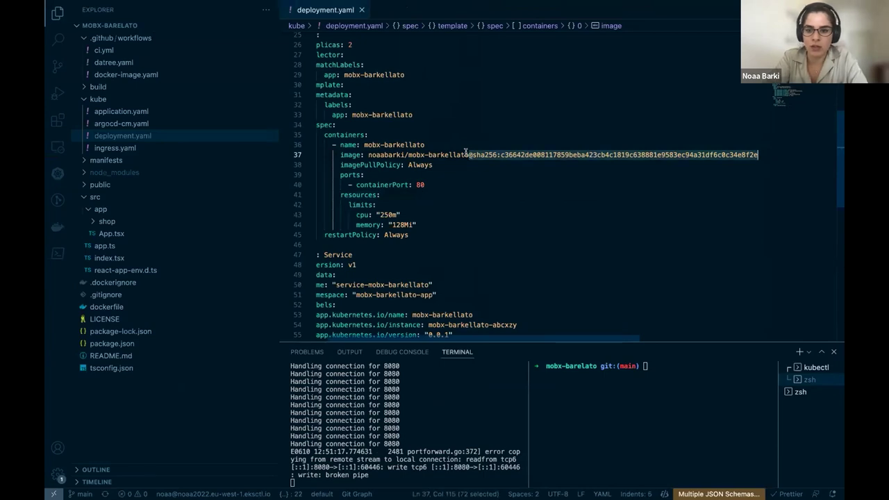
pyautogui.press('BackSpace')
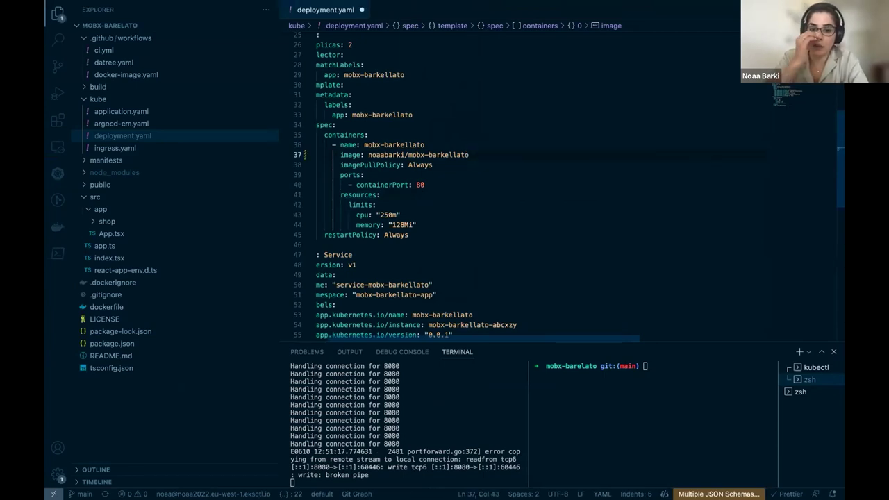
# - Tag the mobx-barkellato container image as v2 and save deployment.yaml
pyautogui.scroll(8, 460, 144)
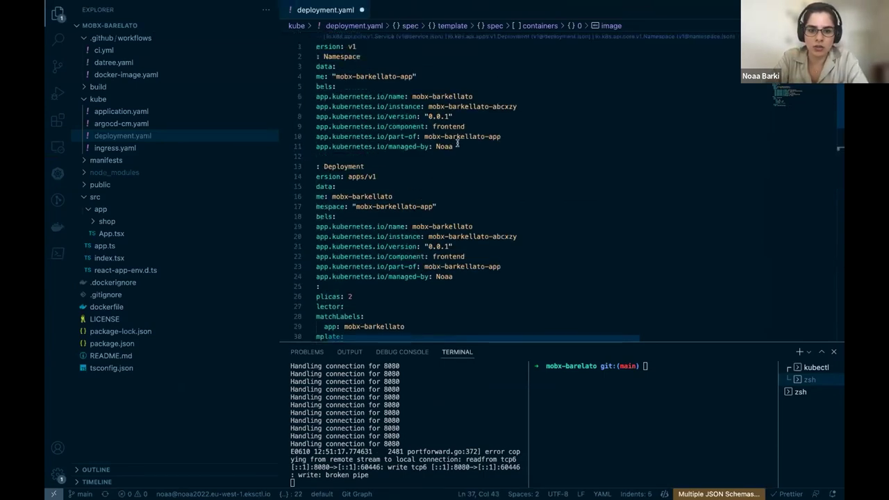
pyautogui.scroll(-9, 402, 152)
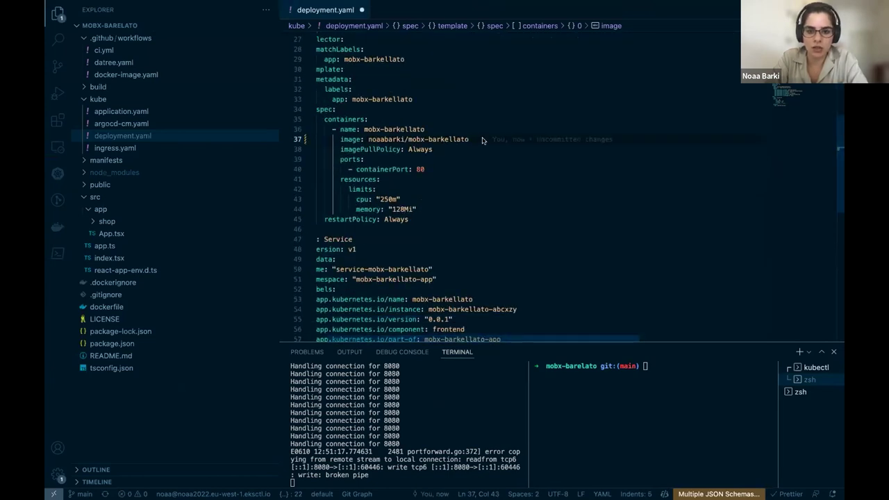
pyautogui.write(':v2')
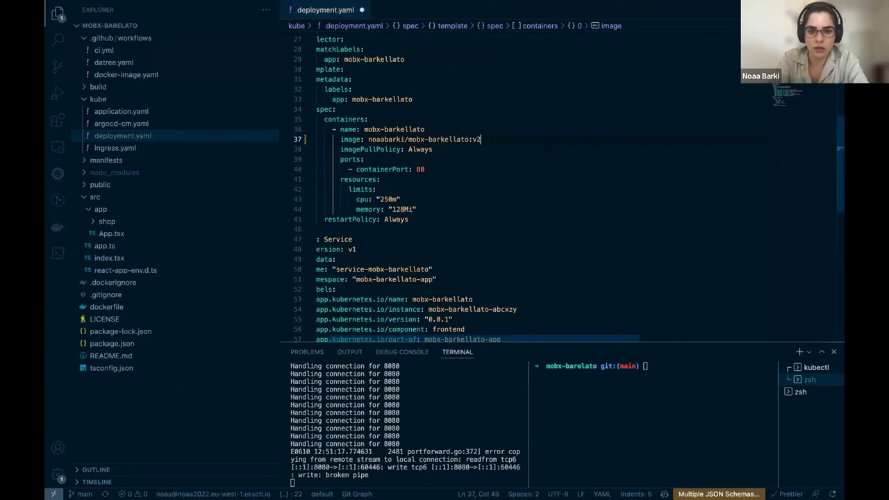
pyautogui.press('Down')
pyautogui.press('Down')
pyautogui.press('Down')
pyautogui.hotkey('ctrl', 's')
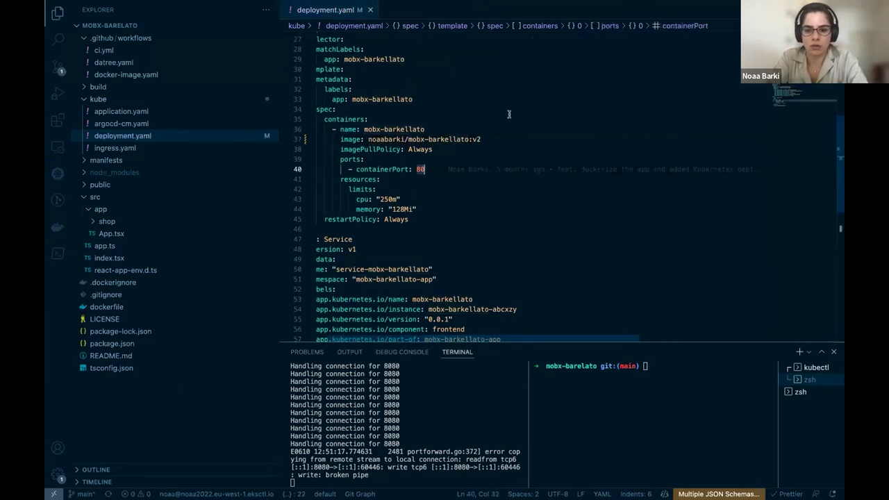
# - Check the repository's image tags on Docker Hub, and set the container image tag in deployment.yaml to v1.0.0, saving the file
pyautogui.press('super+Tab')
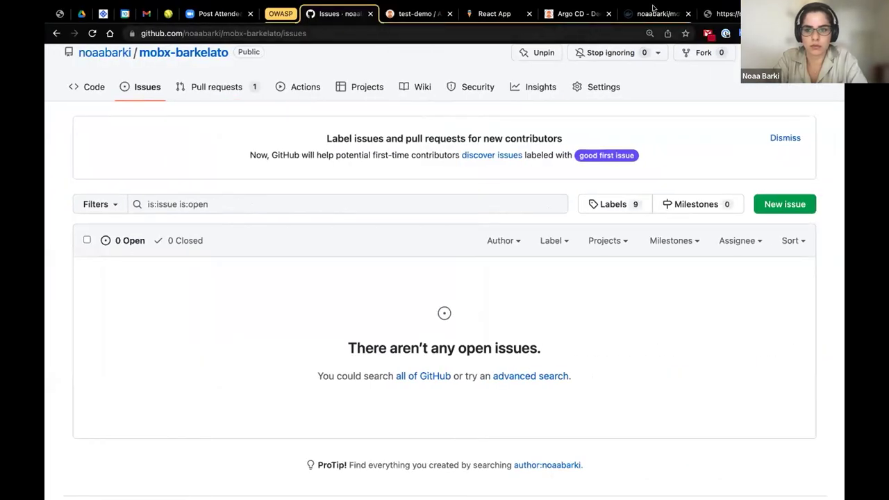
pyautogui.click(653, 12)
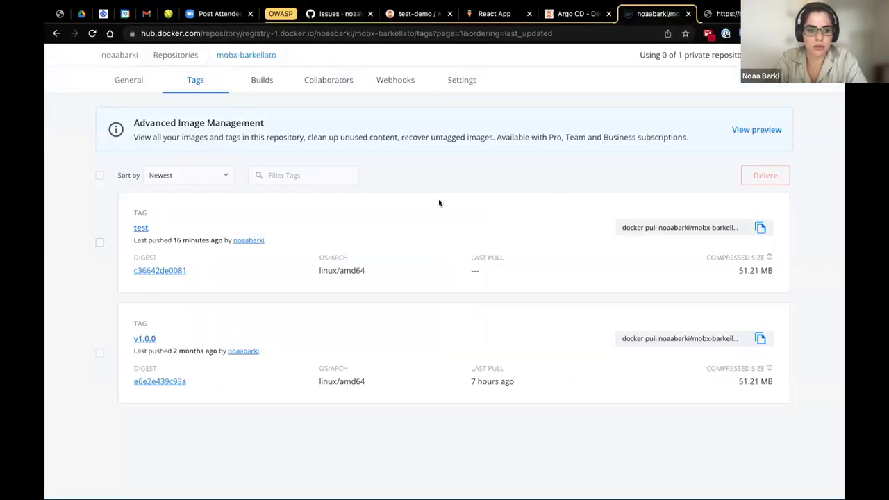
pyautogui.press('super+Tab')
pyautogui.click(485, 139)
pyautogui.press('BackSpace')
pyautogui.write('0')
pyautogui.click(483, 159)
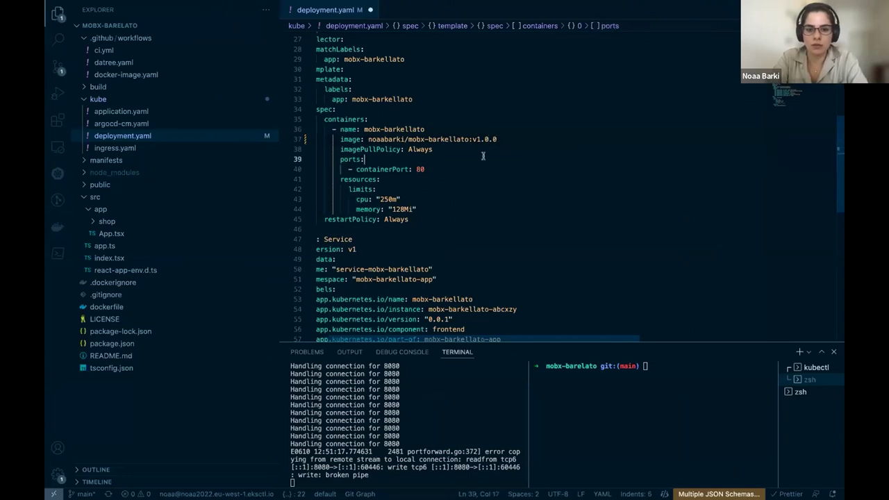
pyautogui.hotkey('ctrl', 's')
# - Commit all changes in the terminal with the message "change deployment image" and push them to the remote repository
pyautogui.click(639, 362)
pyautogui.write('git add .')
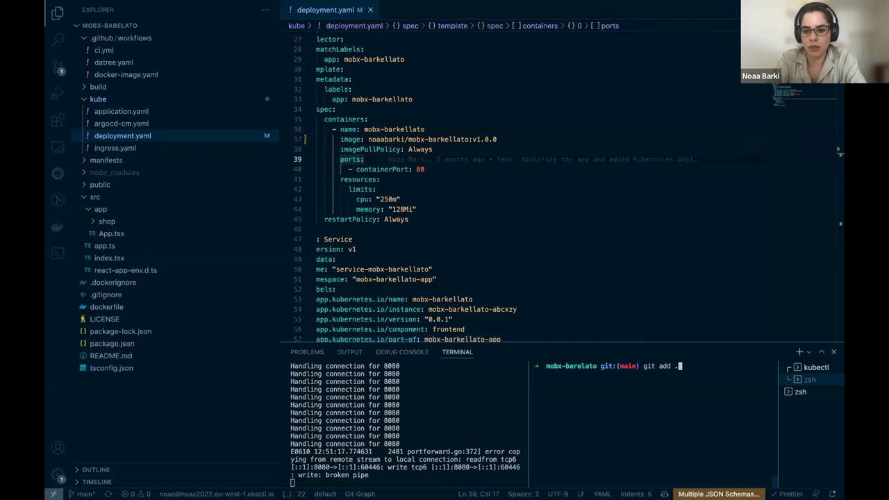
pyautogui.press('Return')
pyautogui.write('git')
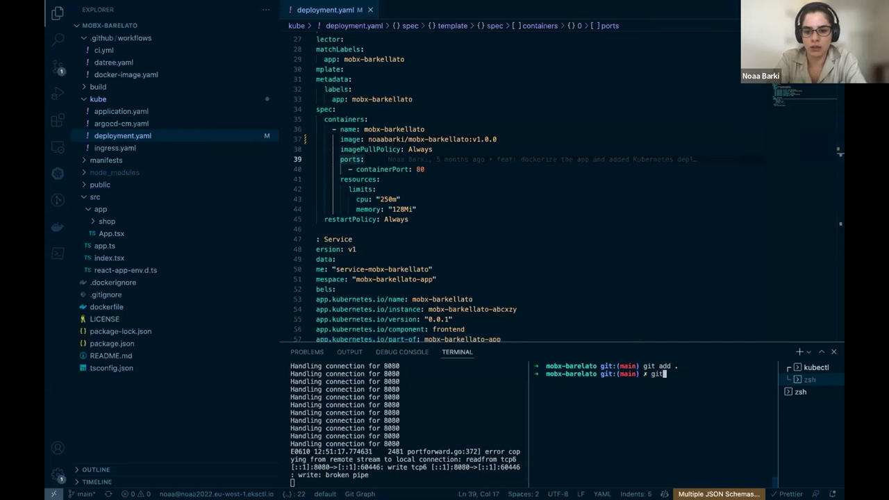
pyautogui.write(' commit -m "c')
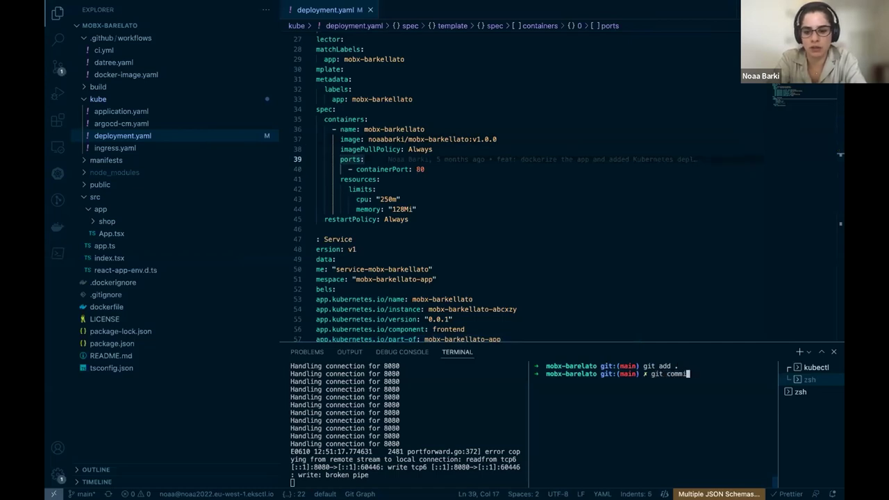
pyautogui.write('hang')
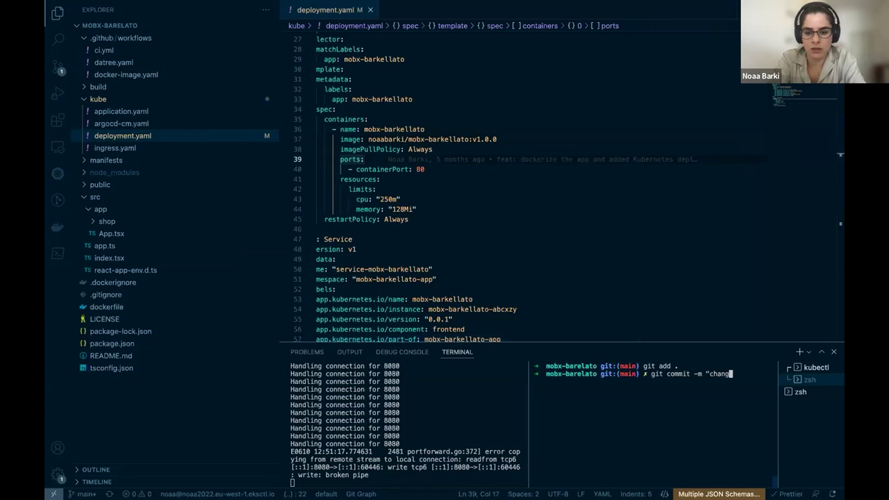
pyautogui.write('e deploym')
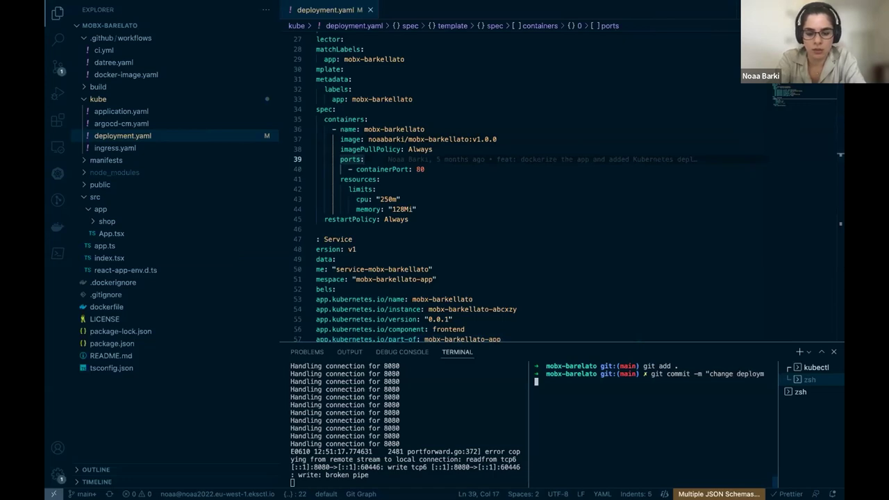
pyautogui.write('ent image"')
pyautogui.press('Return')
pyautogui.write('git push')
pyautogui.press('Return')
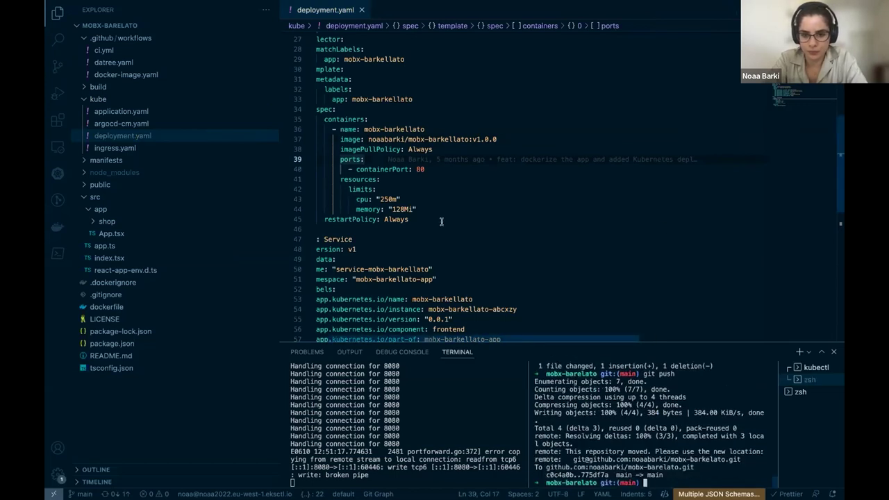
# - Switch back to Argo CD in the browser and open the barkellato application to inspect its sync status and resources
pyautogui.hotkey('ctrl', 'Right')
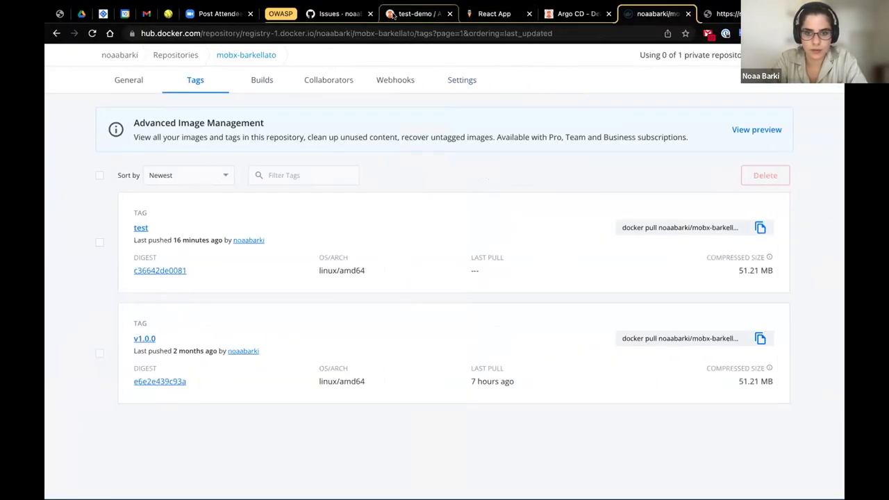
pyautogui.click(393, 15)
pyautogui.click(101, 57)
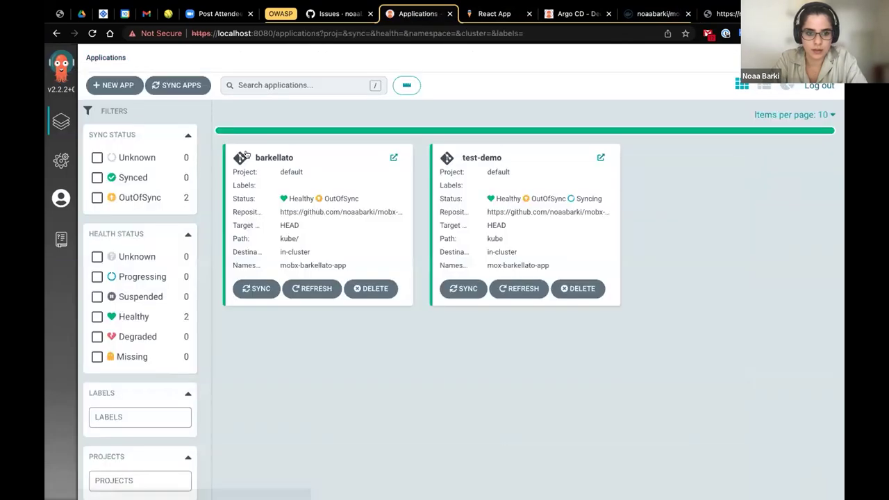
pyautogui.click(288, 157)
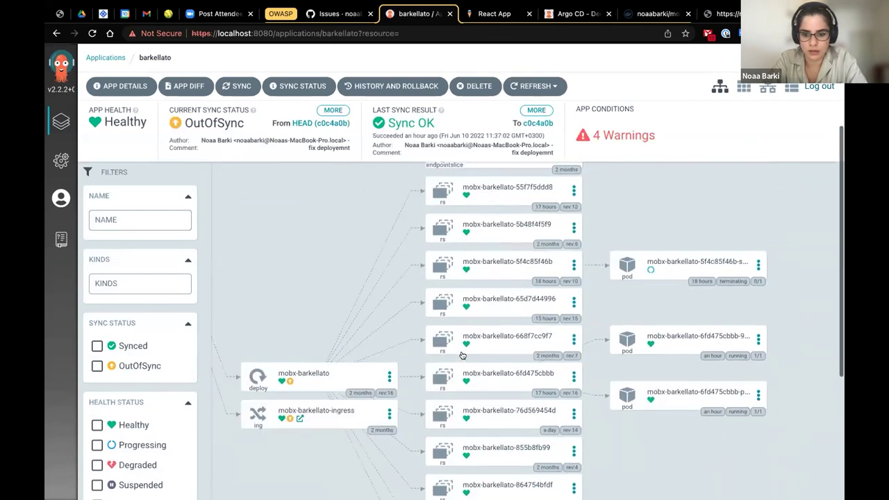
# - Refresh the barkellato application, examine its resource tree and open its application condition warnings
pyautogui.click(533, 86)
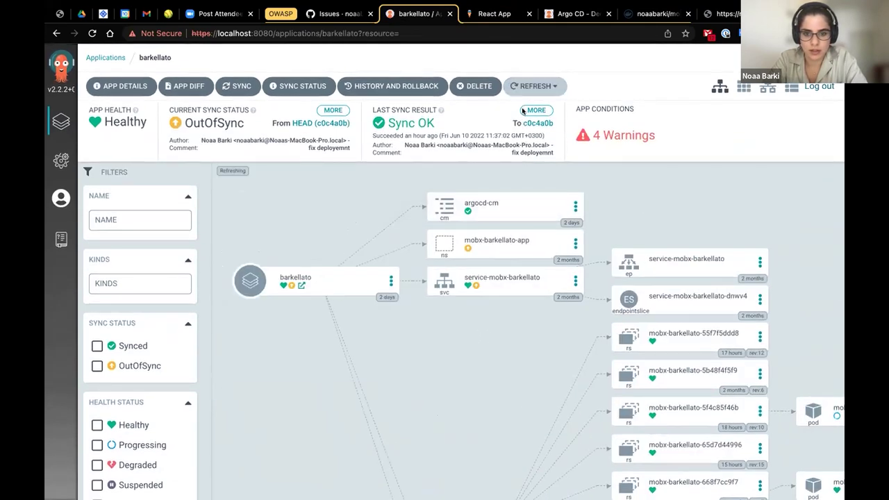
pyautogui.moveTo(308, 147)
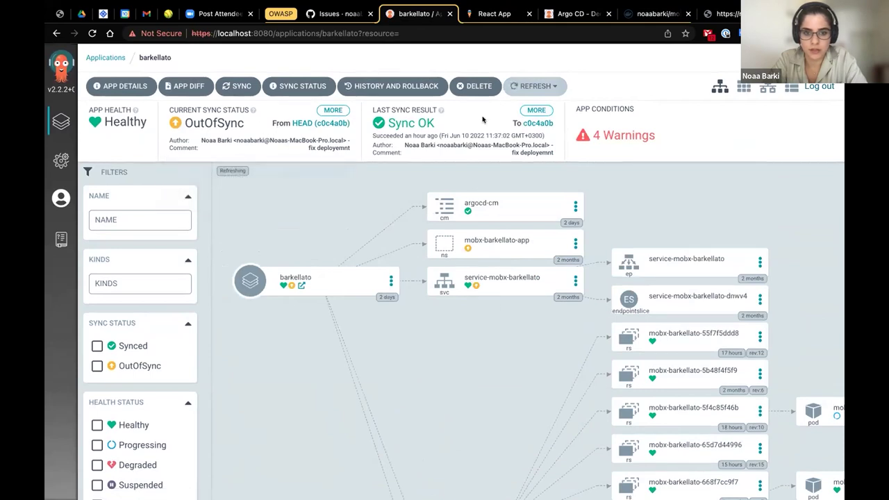
pyautogui.hscroll(3, 397, 312)
pyautogui.scroll(-2, 397, 312)
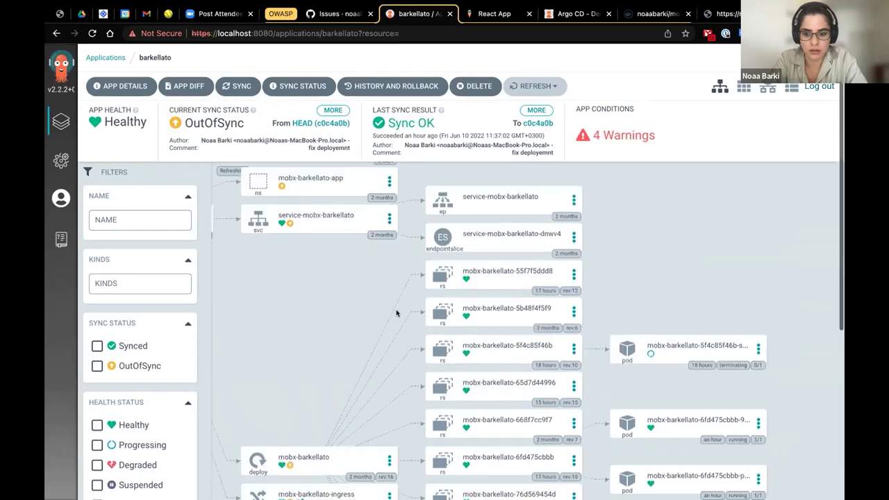
pyautogui.scroll(-5, 396, 312)
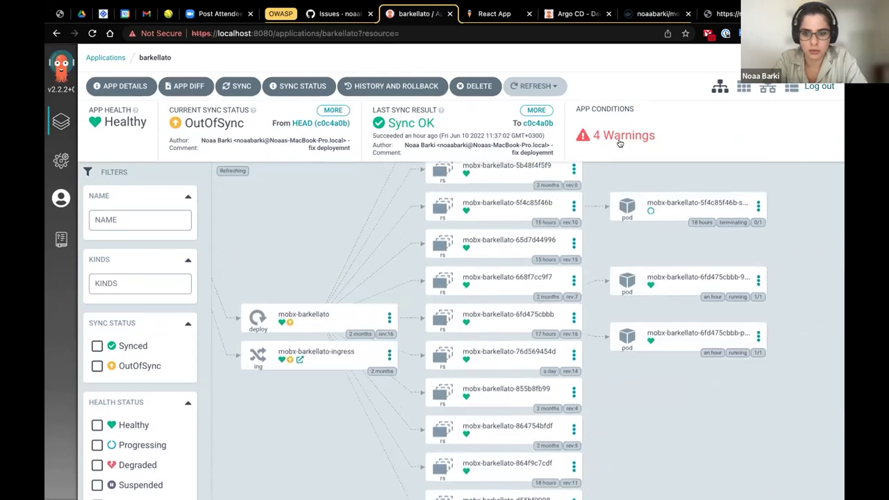
pyautogui.click(621, 142)
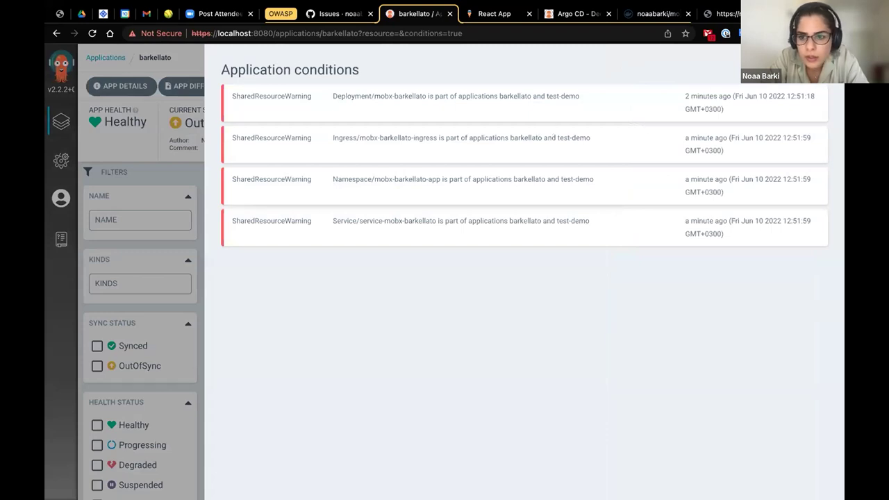
# - Return to the applications list and try to delete the test-demo application with Foreground propagation, confirming its name, and close the dialog
pyautogui.hotkey('alt', 'Left')
pyautogui.hotkey('alt', 'Left')
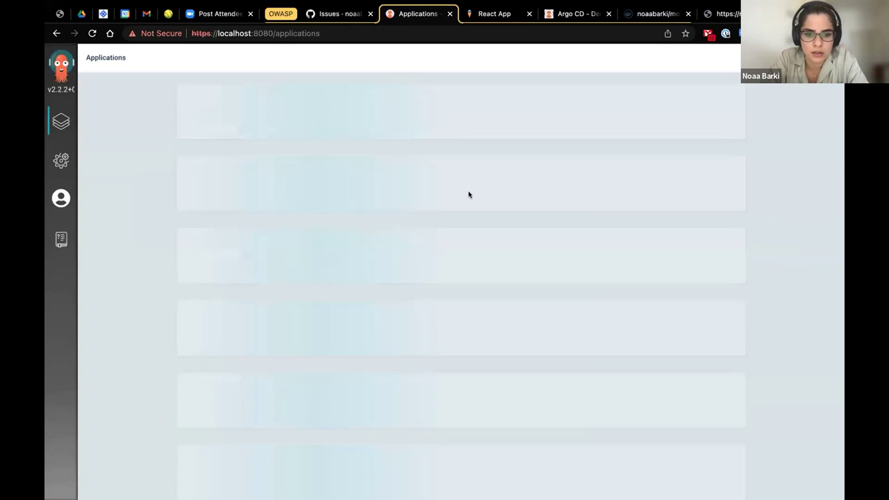
pyautogui.click(578, 289)
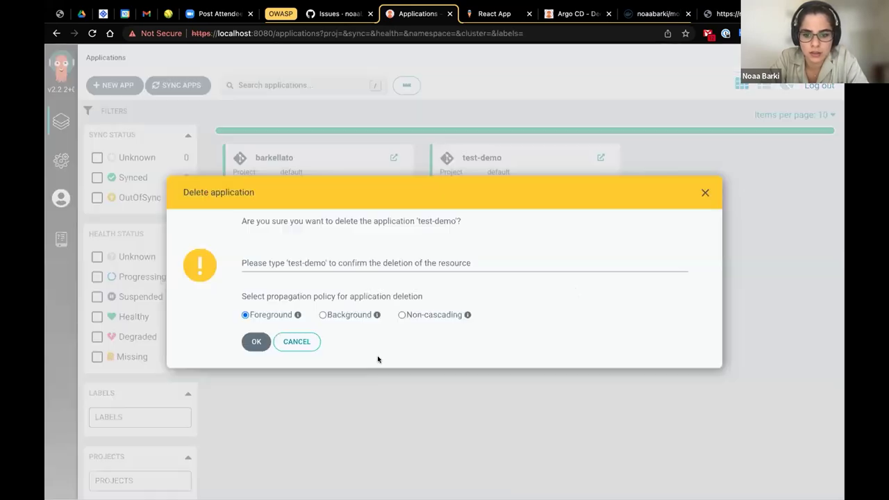
pyautogui.click(324, 254)
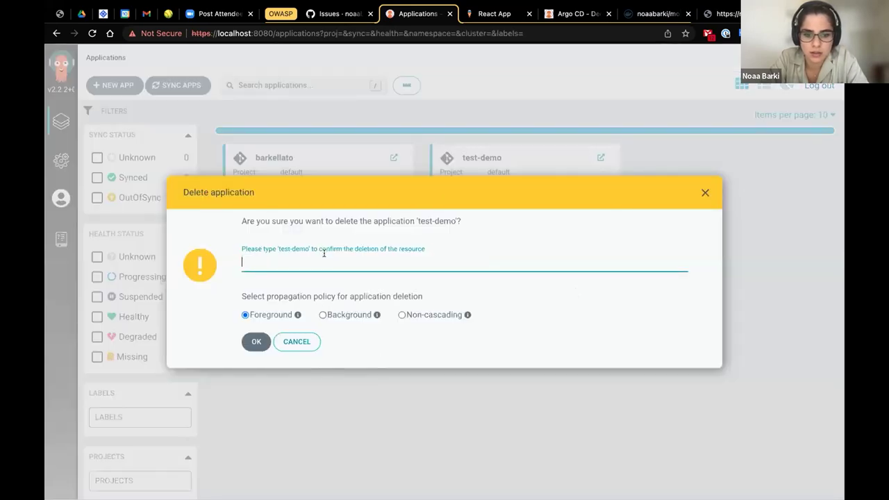
pyautogui.write('test-dem')
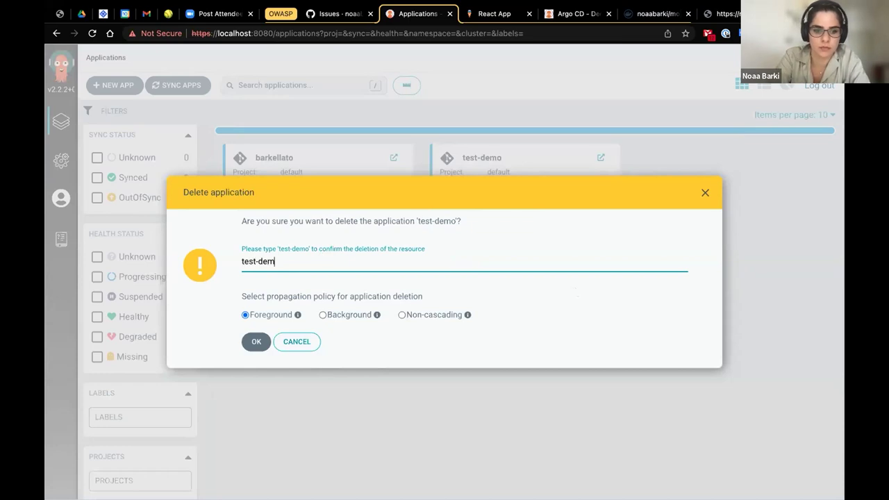
pyautogui.write('o')
pyautogui.click(257, 341)
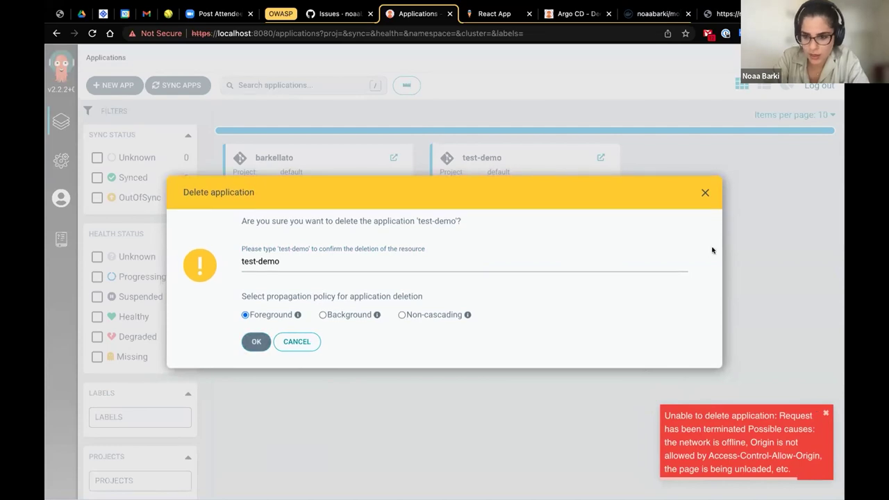
pyautogui.tripleClick(372, 224)
pyautogui.click(701, 182)
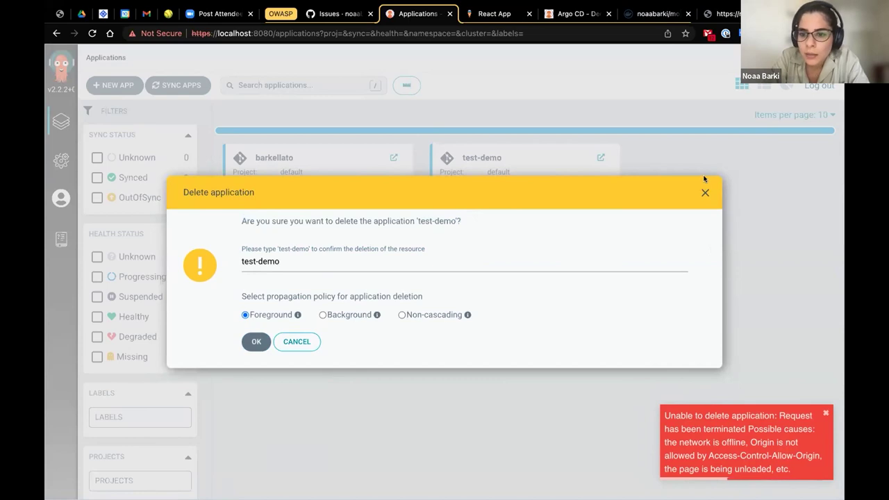
pyautogui.tripleClick(578, 183)
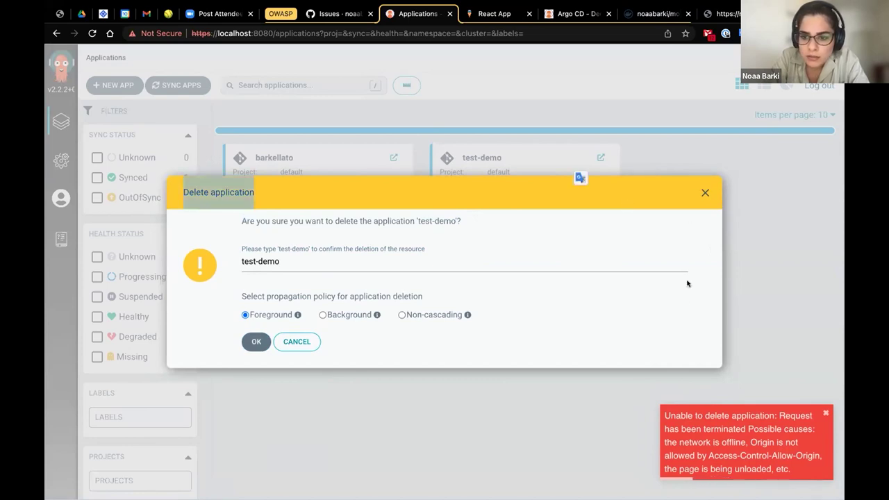
pyautogui.click(706, 193)
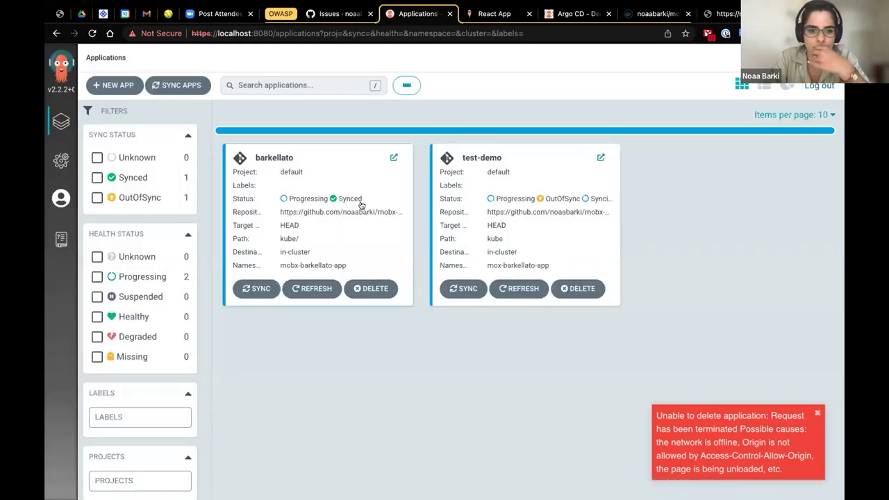
# - Open the barkellato application and examine its sync status and the pods in the resource tree
pyautogui.click(292, 161)
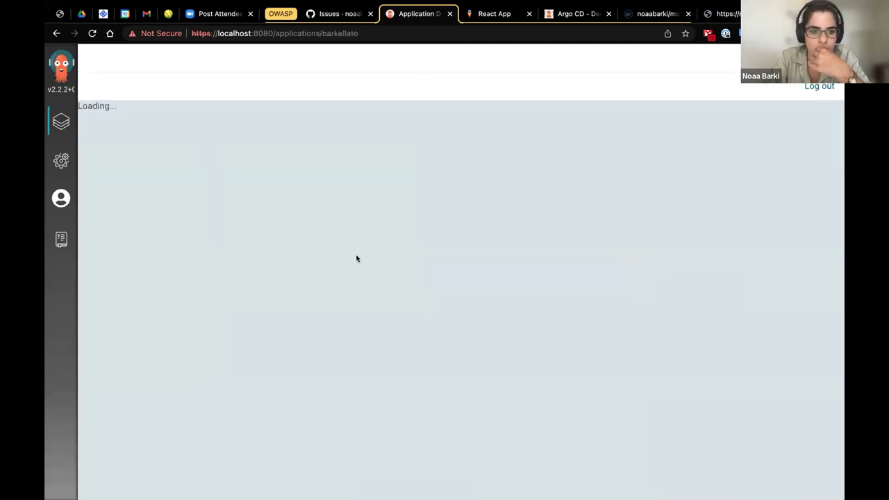
pyautogui.hscroll(5, 430, 270)
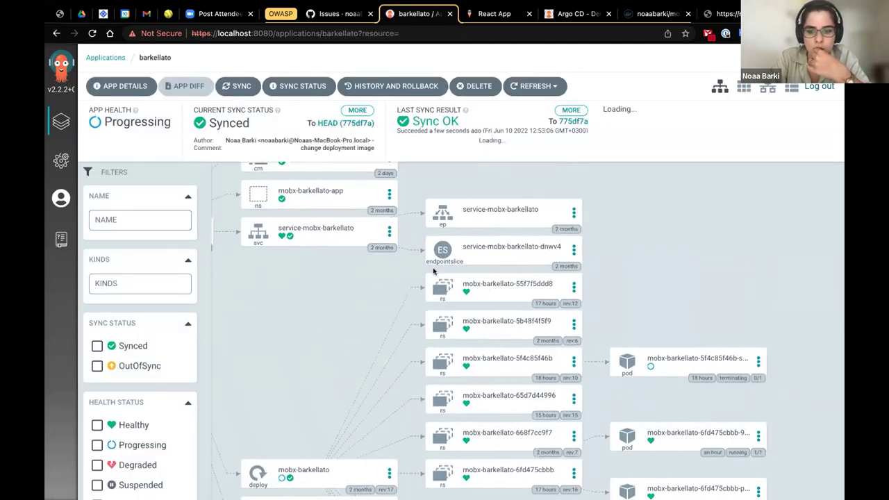
pyautogui.scroll(-4, 433, 271)
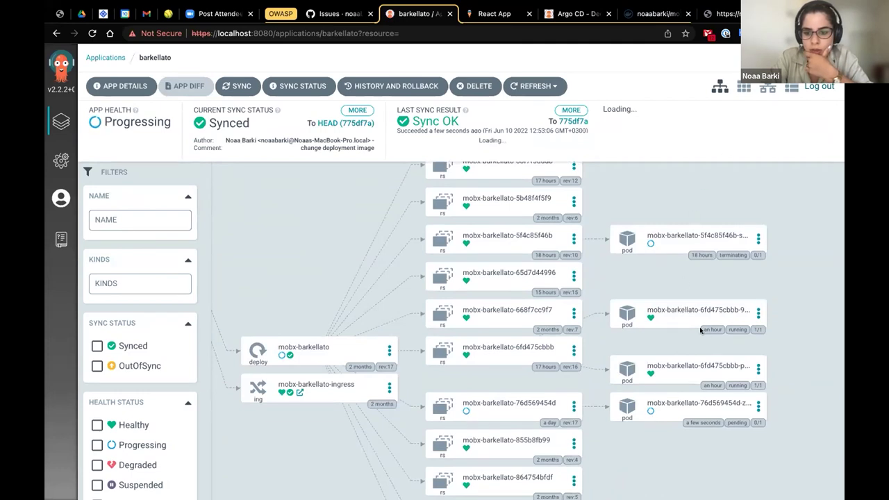
pyautogui.scroll(1, 688, 417)
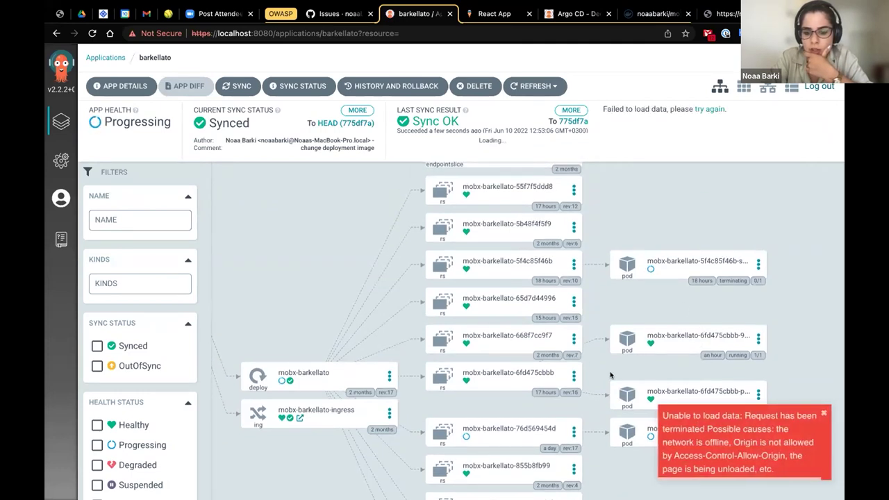
pyautogui.scroll(-3, 591, 363)
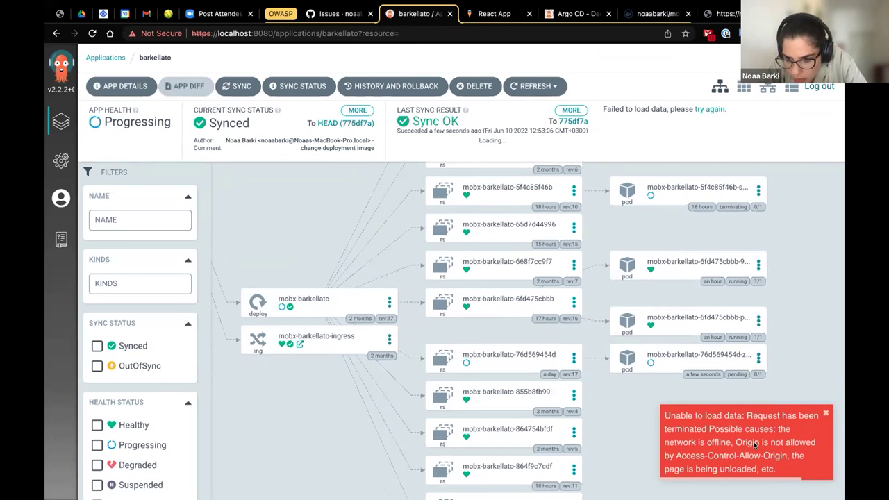
# - Check the port-forwarding output in the VS Code terminal, and view the deployed shop page in the browser
pyautogui.hotkey('ctrl', 'Left')
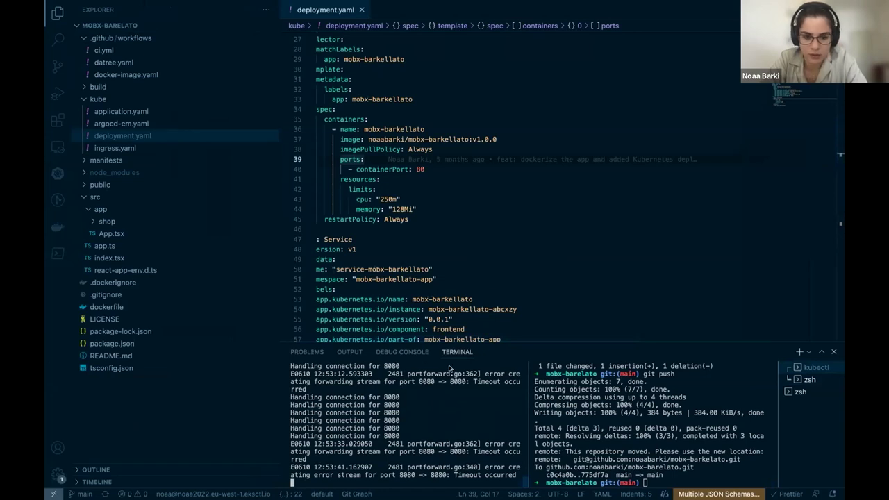
pyautogui.hotkey('ctrl', 'Right')
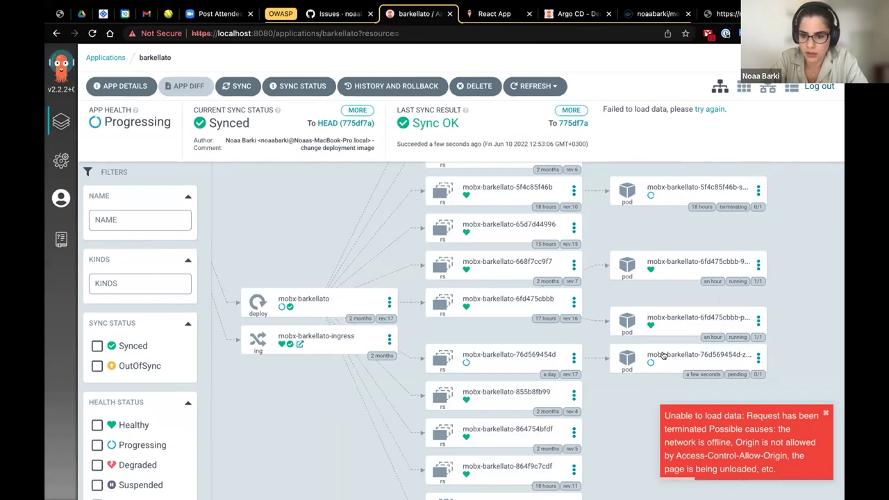
pyautogui.scroll(3, 271, 220)
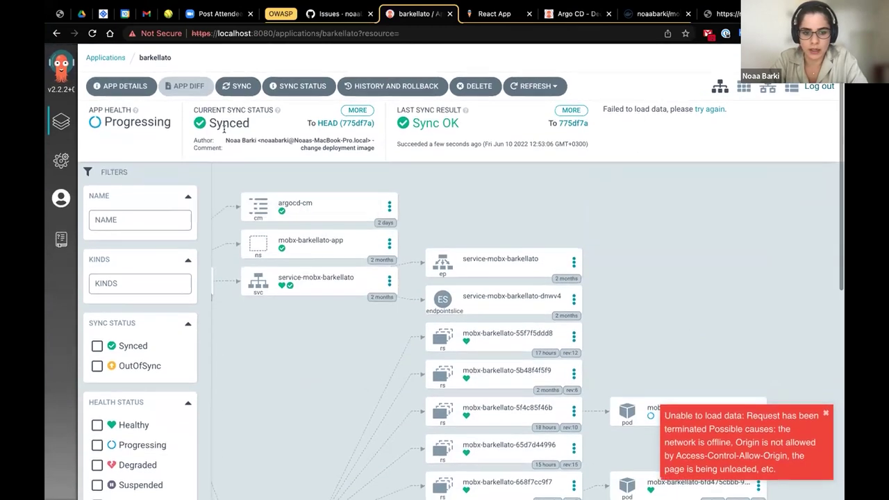
pyautogui.click(493, 14)
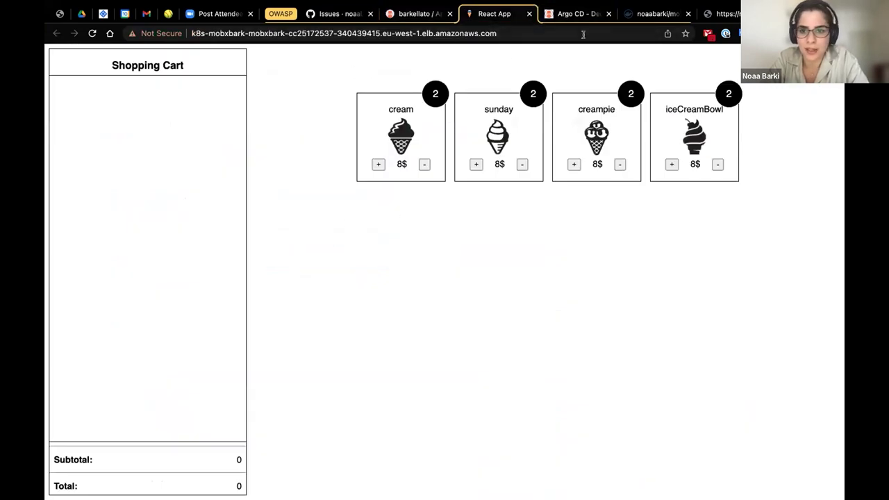
pyautogui.click(428, 14)
# - Switch to VS Code and review the datree.yaml and ci.yml workflow files, including the Run Datree Policy Check step
pyautogui.press('super+Tab')
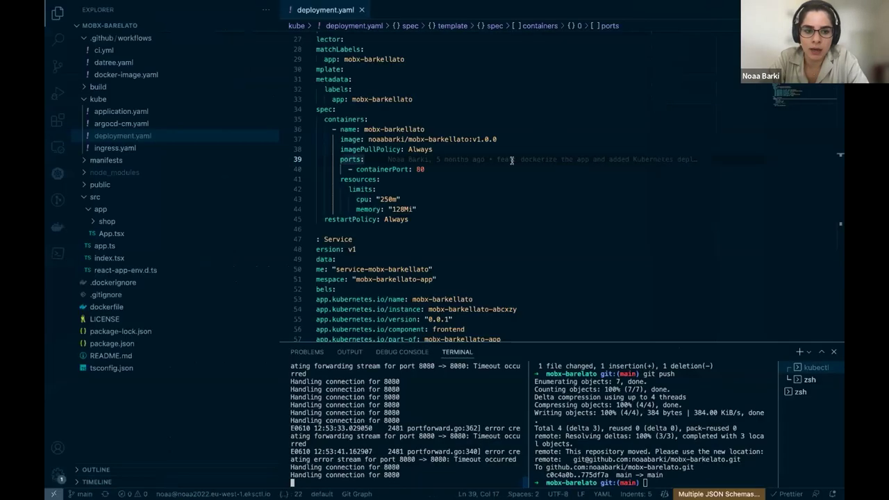
pyautogui.click(122, 63)
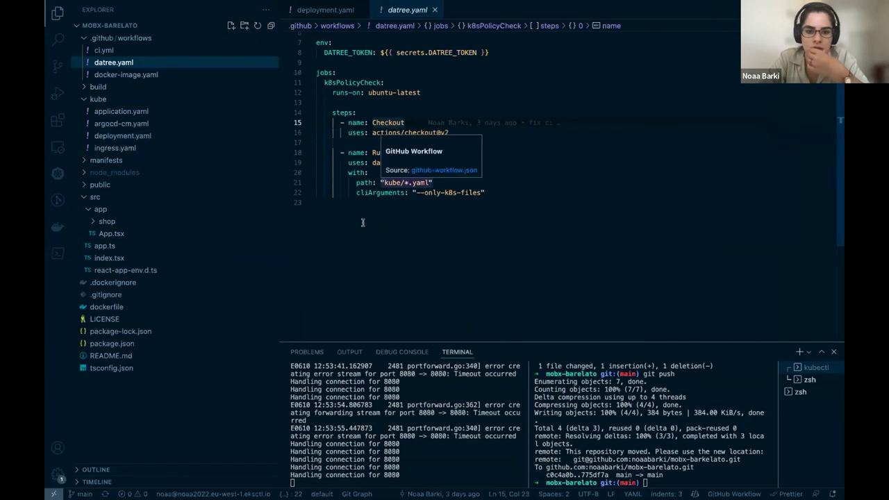
pyautogui.click(487, 164)
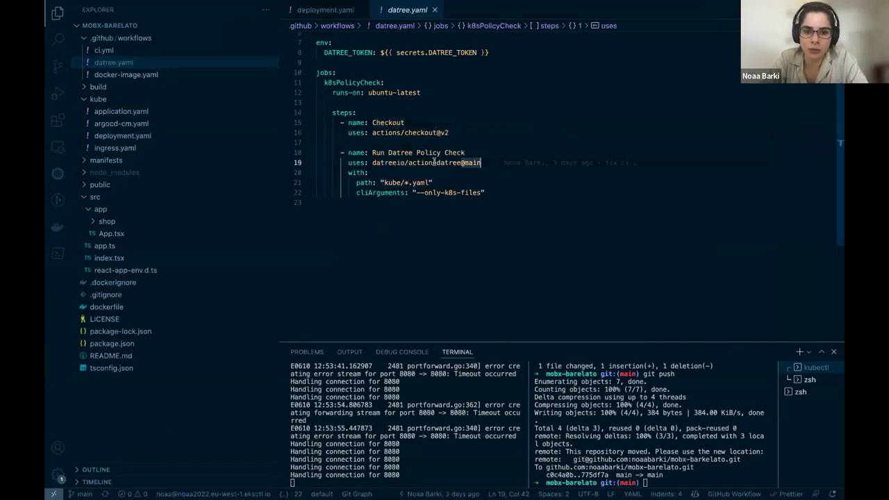
pyautogui.click(138, 51)
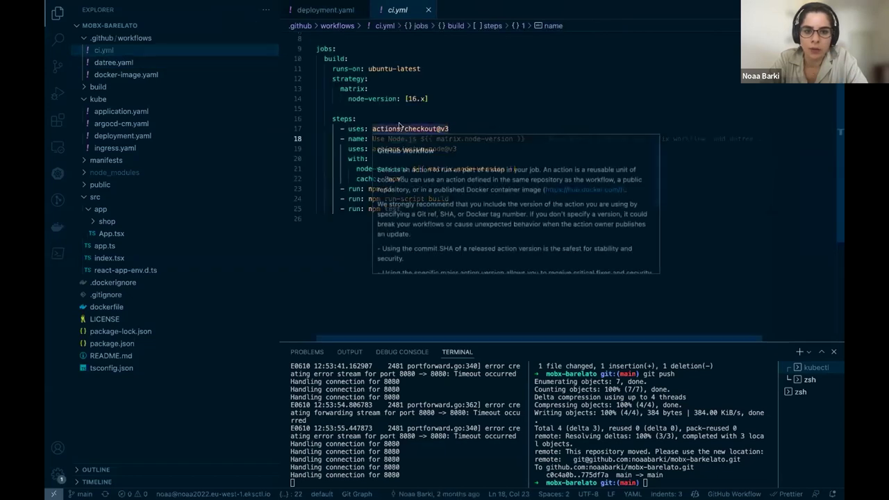
# - Switch to the browser, open the "Update deployment.yaml" pull request in the mobx-barkelato GitHub repository, and review its checks
pyautogui.press('super+Tab')
pyautogui.click(496, 14)
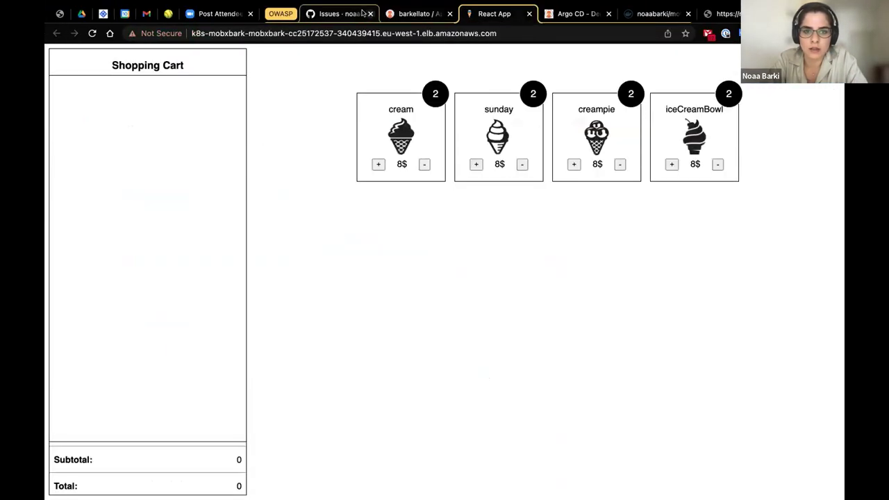
pyautogui.click(354, 15)
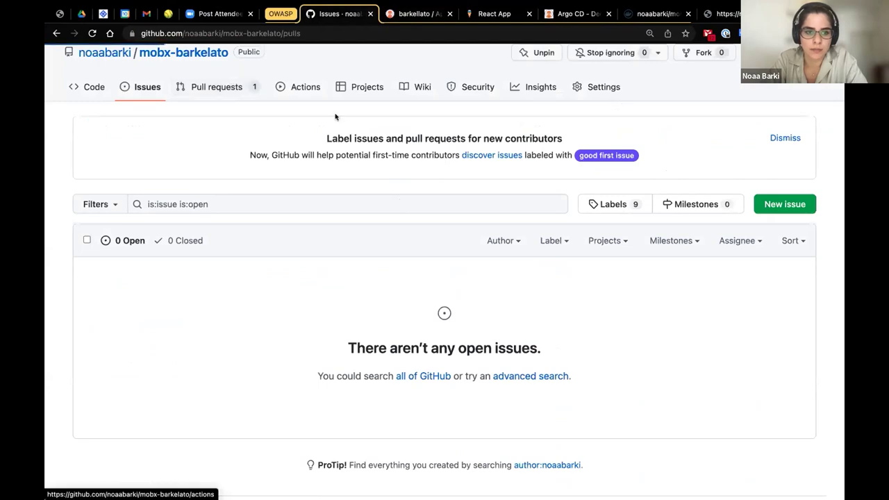
pyautogui.click(233, 87)
pyautogui.click(191, 318)
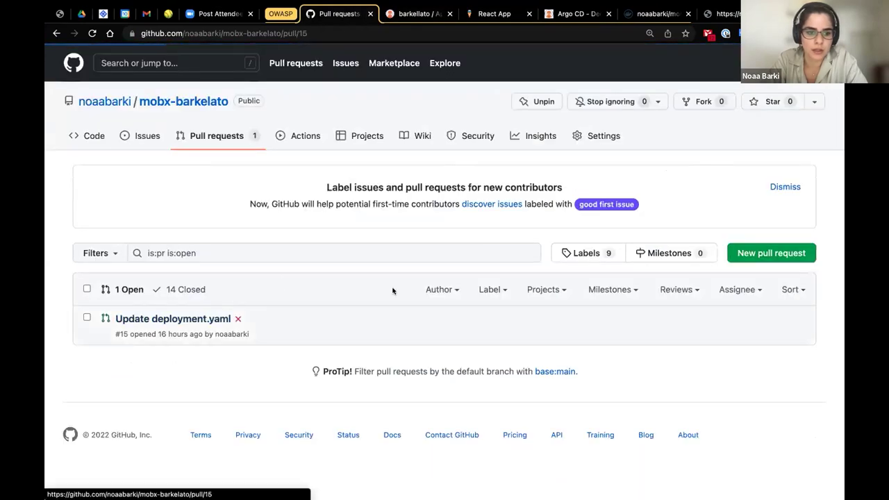
pyautogui.scroll(-5, 392, 292)
pyautogui.scroll(-2, 393, 291)
pyautogui.scroll(2, 393, 292)
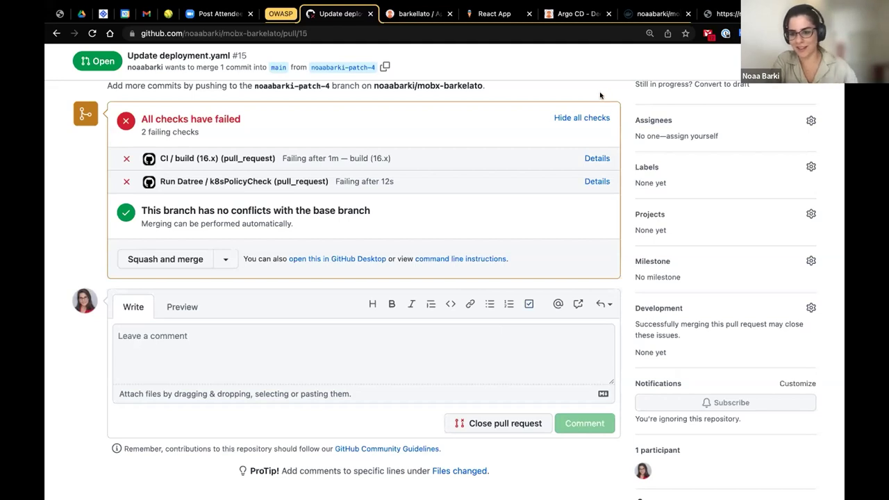
# - Look at the Argo CD documentation and the barkellato application's status, and return to the GitHub pull request
pyautogui.click(564, 17)
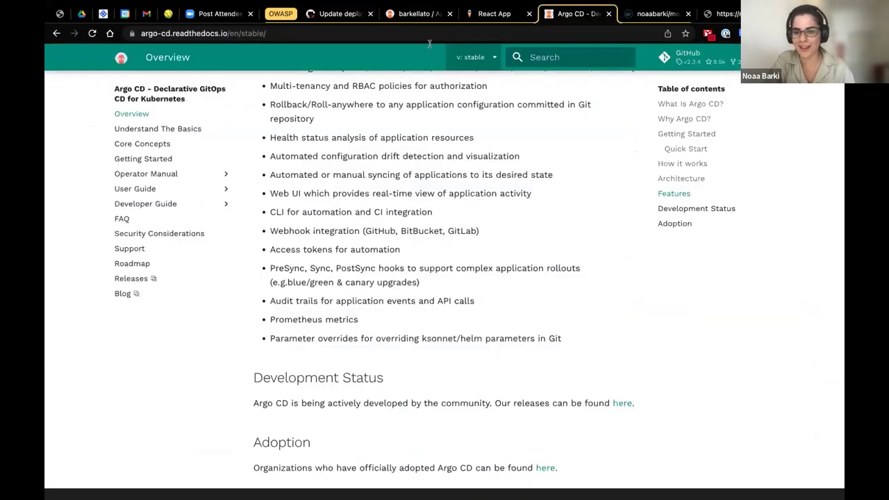
pyautogui.click(398, 16)
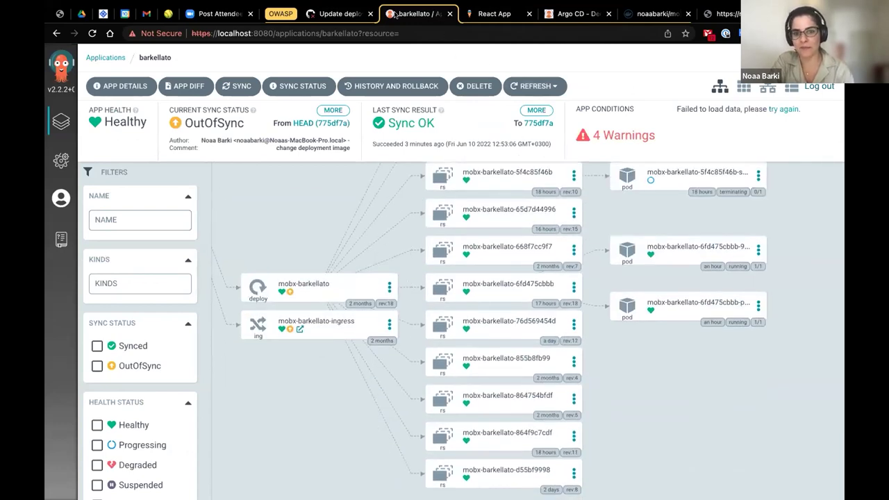
pyautogui.click(340, 14)
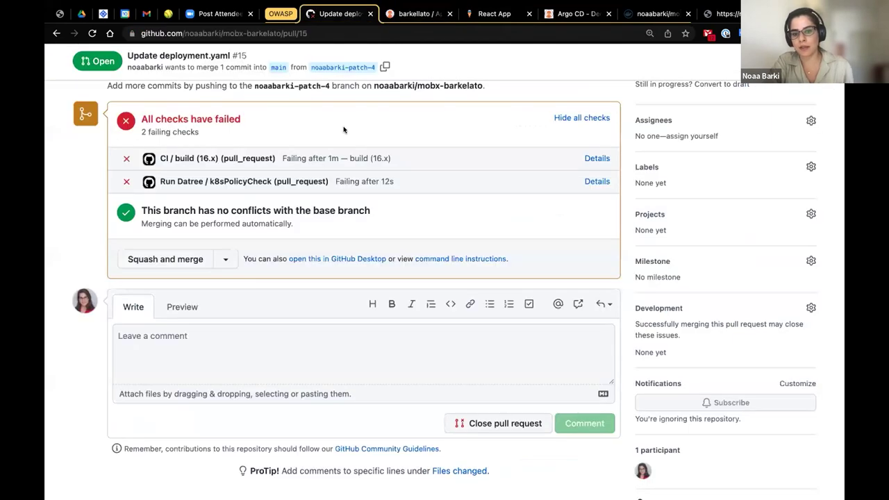